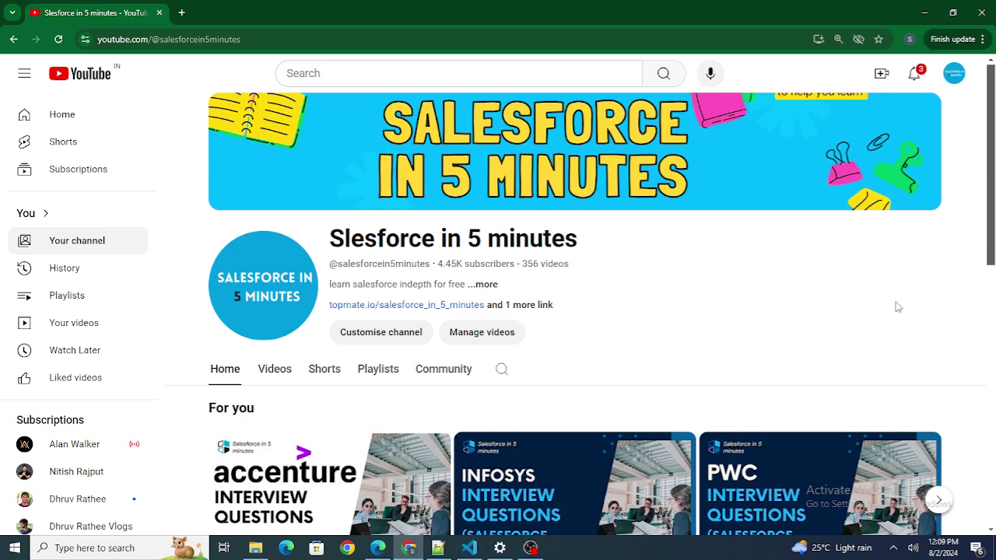
- Type 'Case --> OWner Queue <--- Case Assign' on line 3 and highlight its Case Assign and OWner Queue parts
left_click(437, 548)
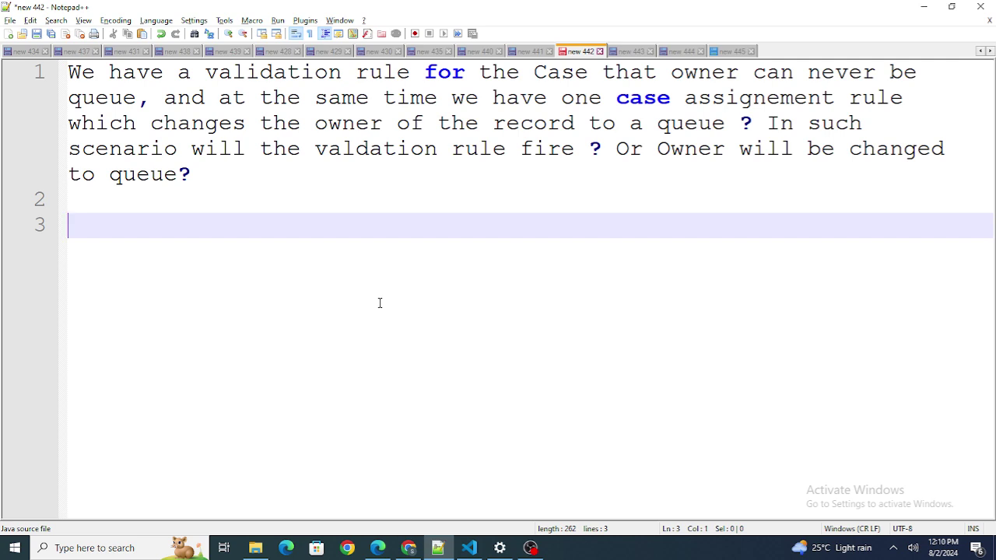
type("Case --")
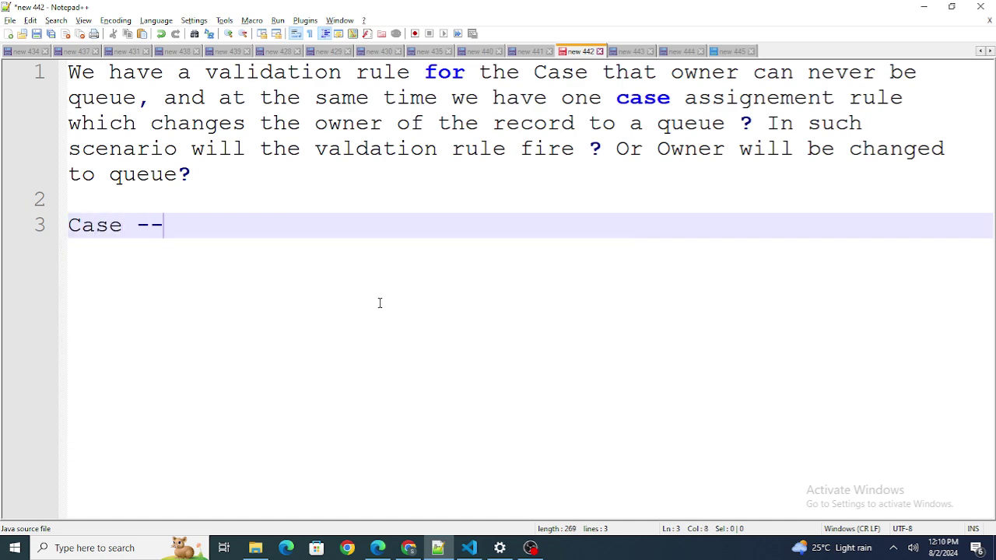
type("> OWner Qu")
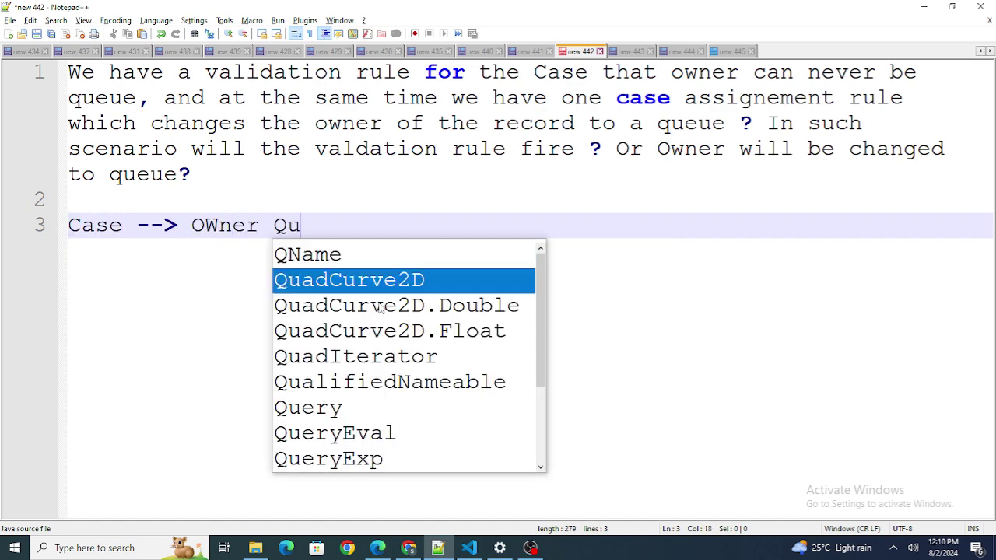
type("eue <--- ")
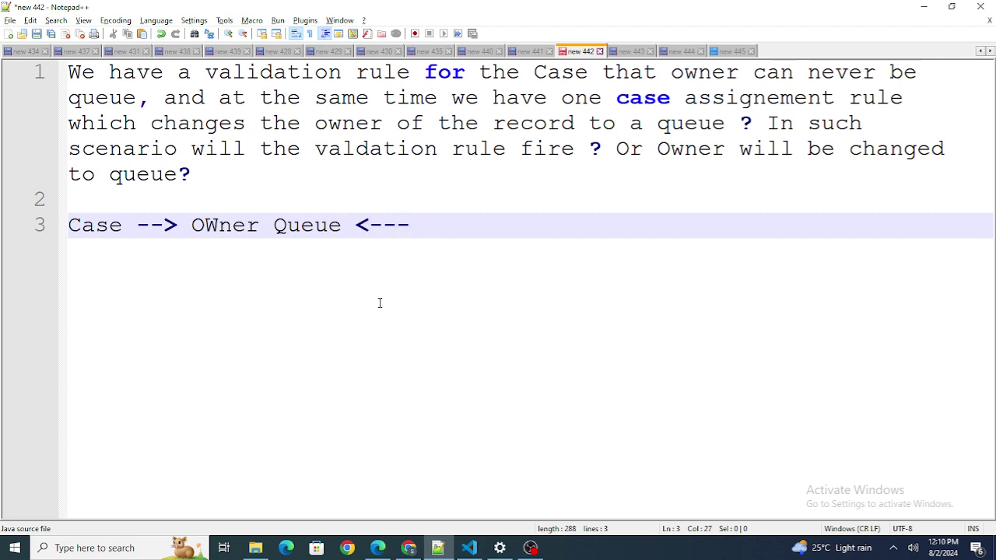
type("Case Assig")
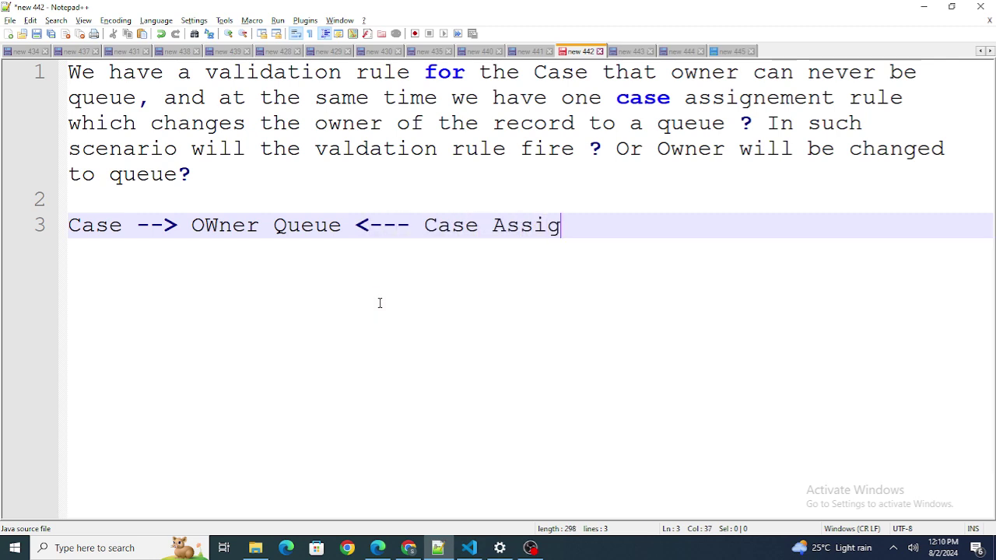
type("n")
left_click_drag(576, 226, 188, 221)
left_click(313, 227)
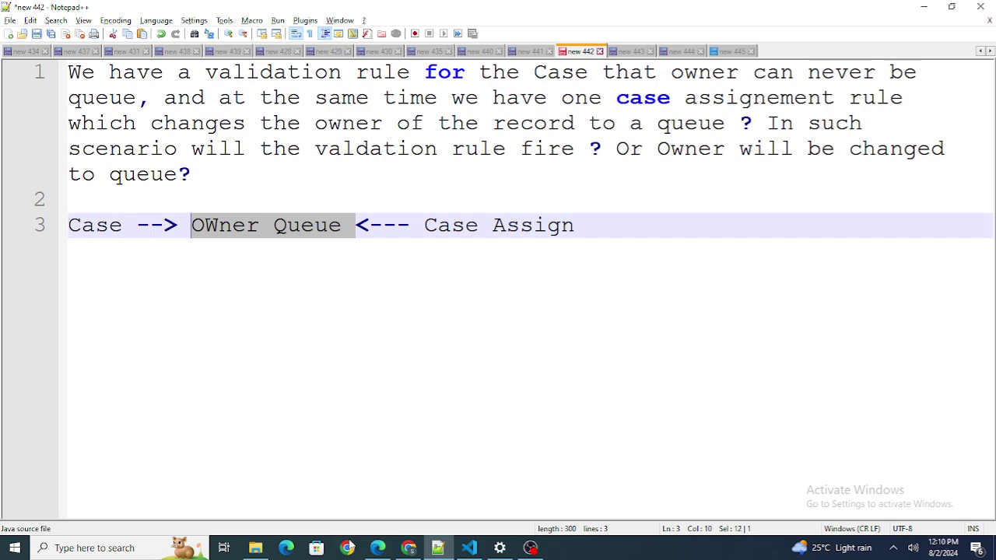
- Try changing case 00001577's owner to the Case Through Phone Queue
left_click(378, 547)
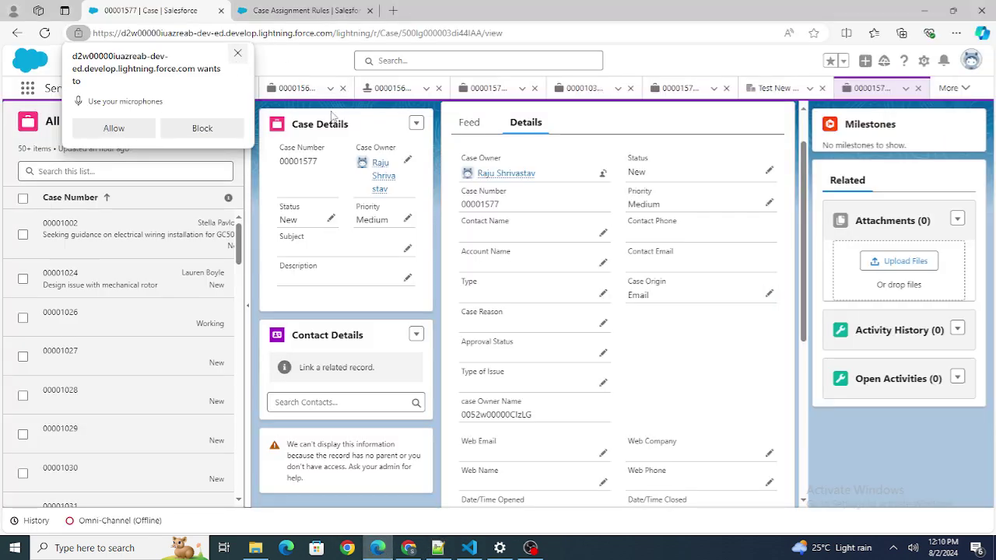
left_click(237, 53)
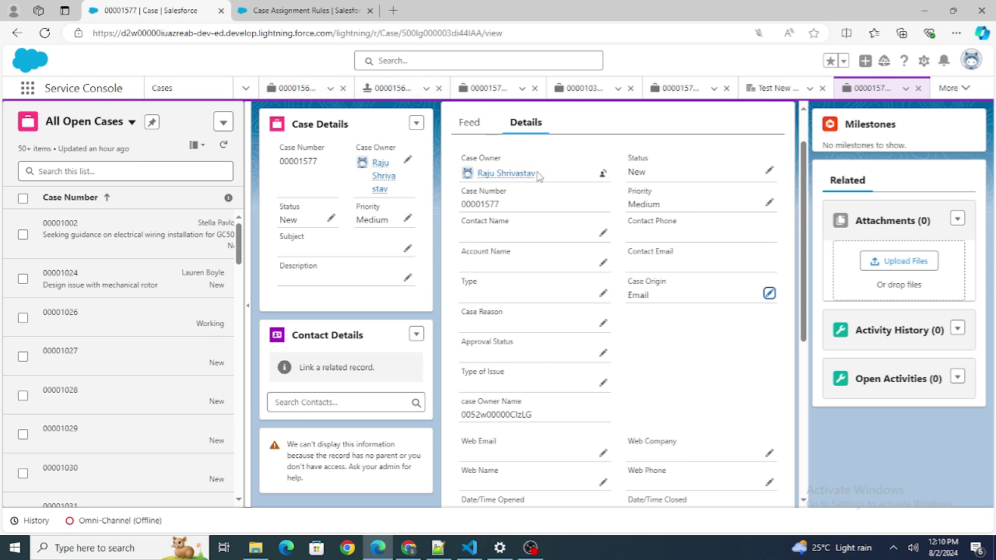
left_click(603, 173)
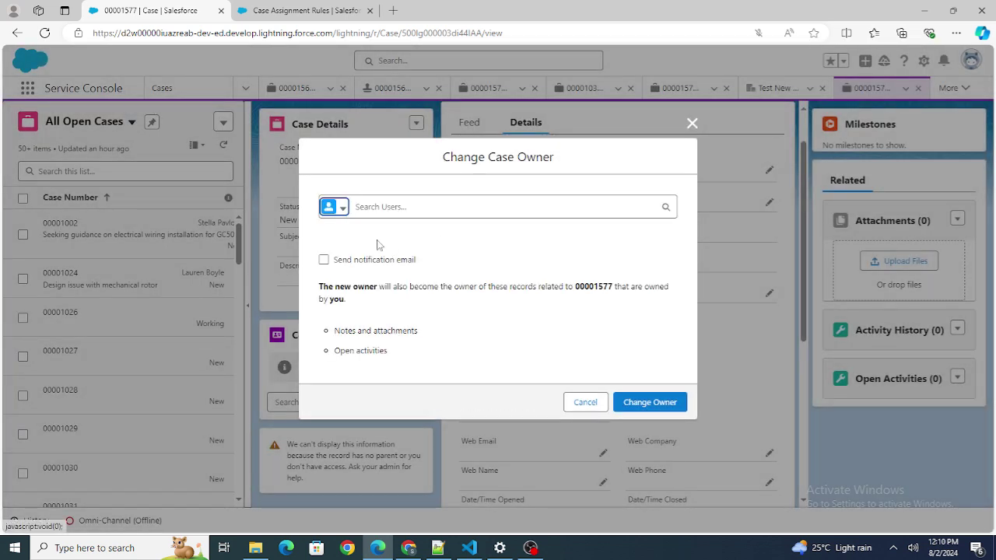
left_click(331, 206)
left_click(363, 308)
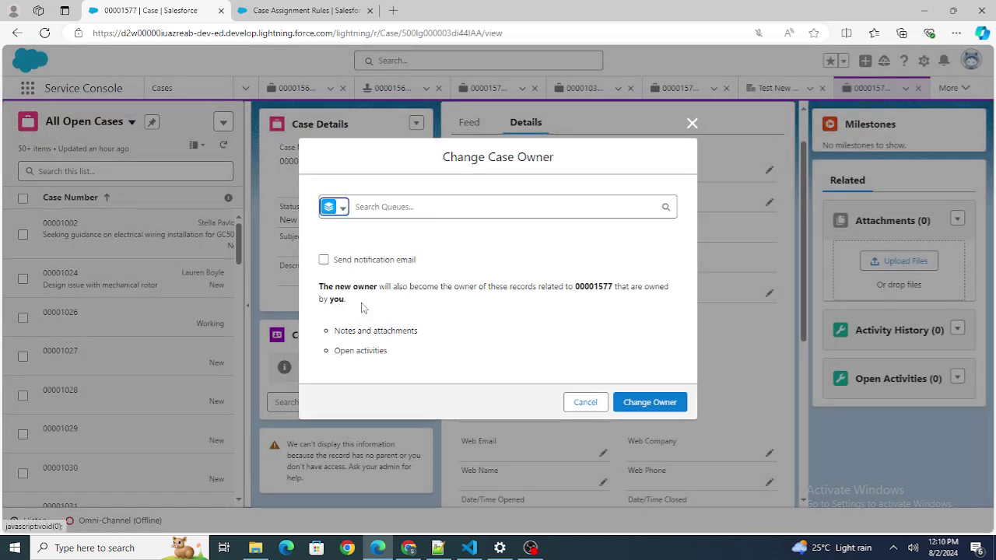
left_click(406, 200)
type("Phone")
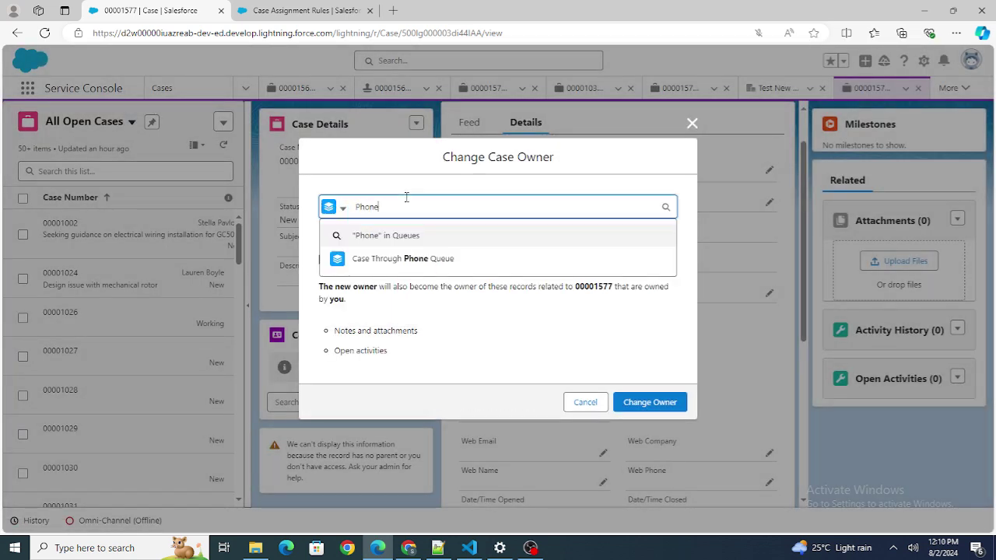
left_click(410, 259)
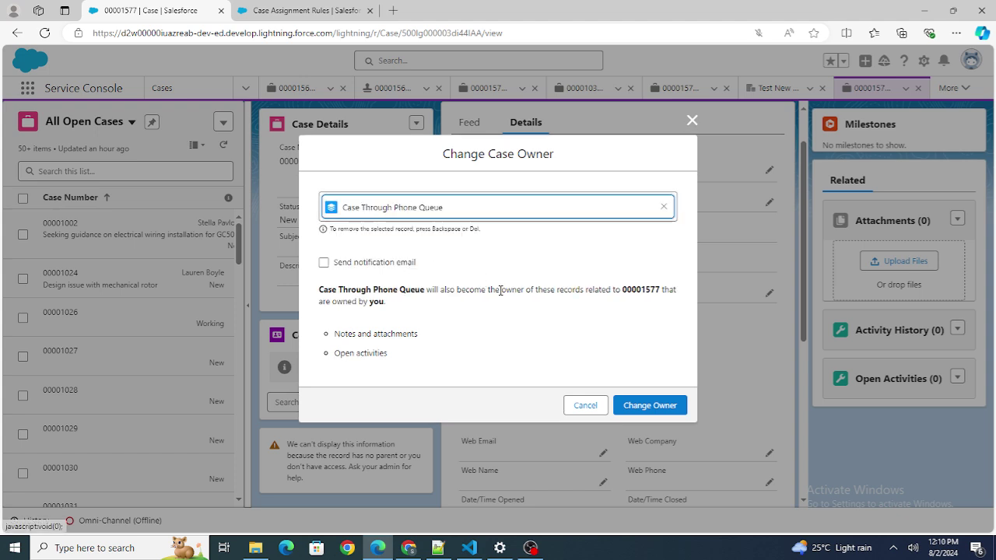
left_click(667, 406)
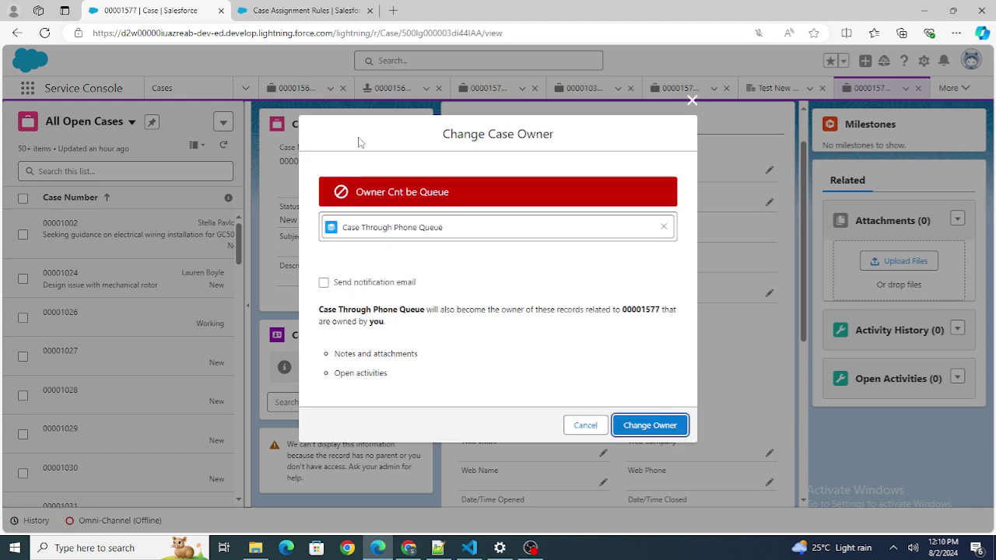
- Note the owner-can't-be-queue error, cancel the change, and view the Case Assignment Rules page
left_click_drag(356, 192, 452, 197)
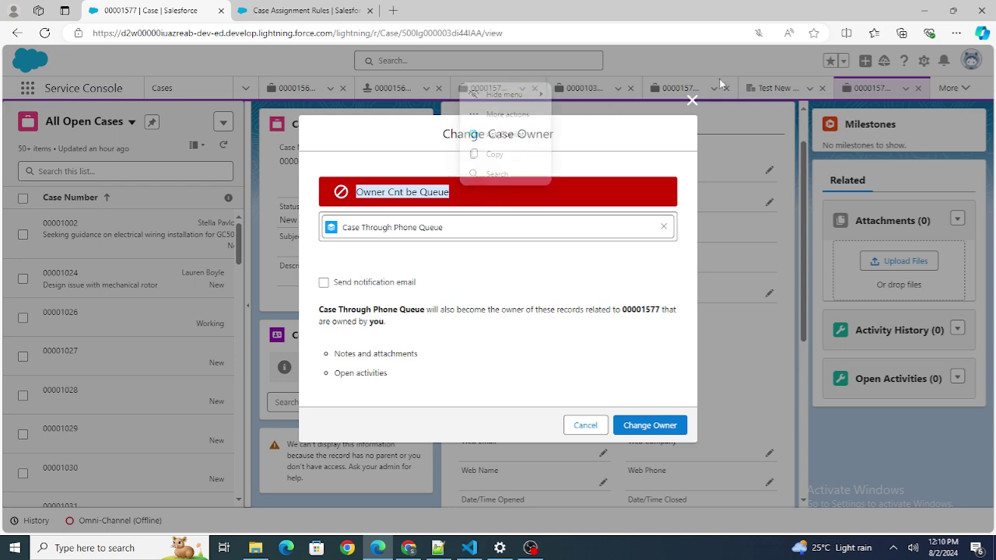
left_click(691, 101)
left_click(264, 9)
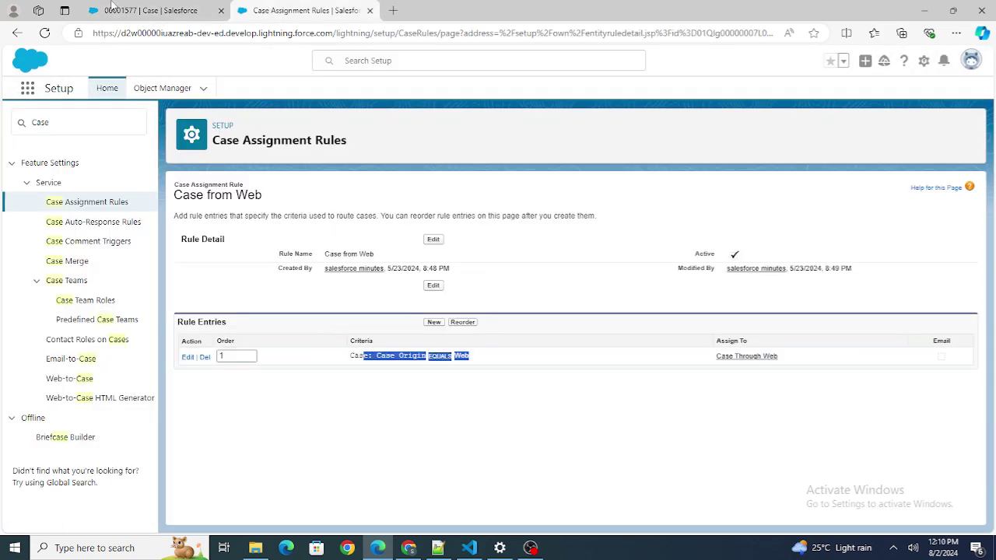
- Edit case 00001577 to Case Origin Web and save it using the active assignment rule
left_click(115, 8)
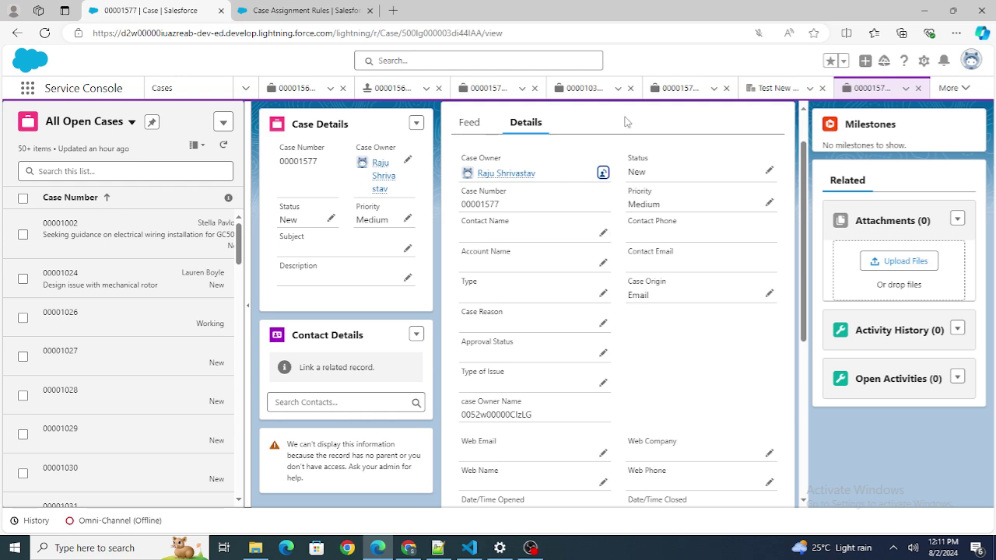
scroll(709, 284, "up", 1)
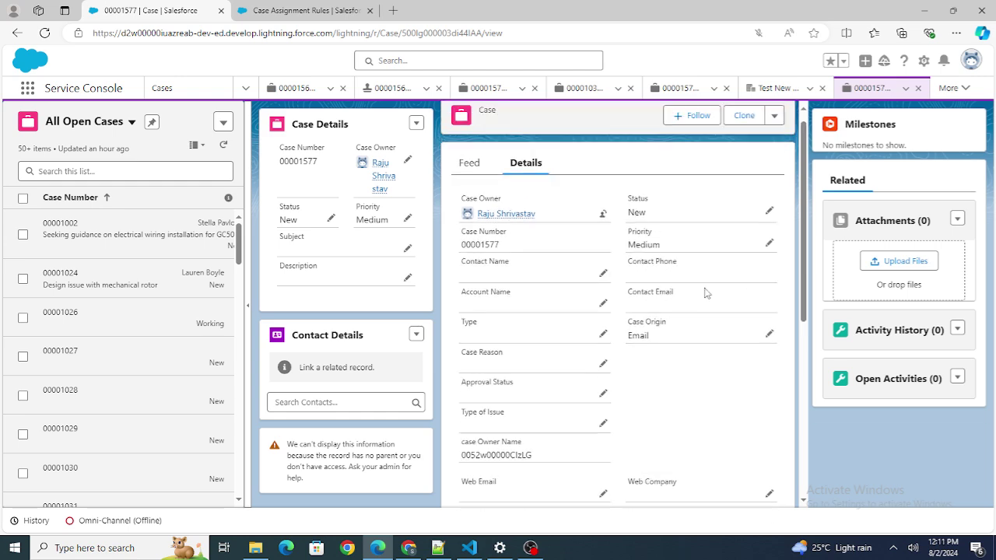
left_click(774, 129)
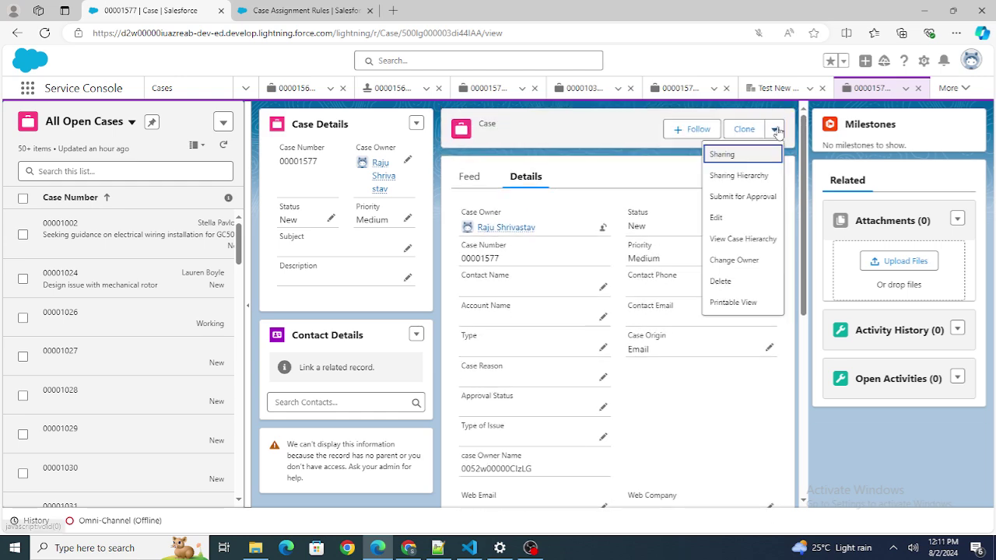
left_click(743, 218)
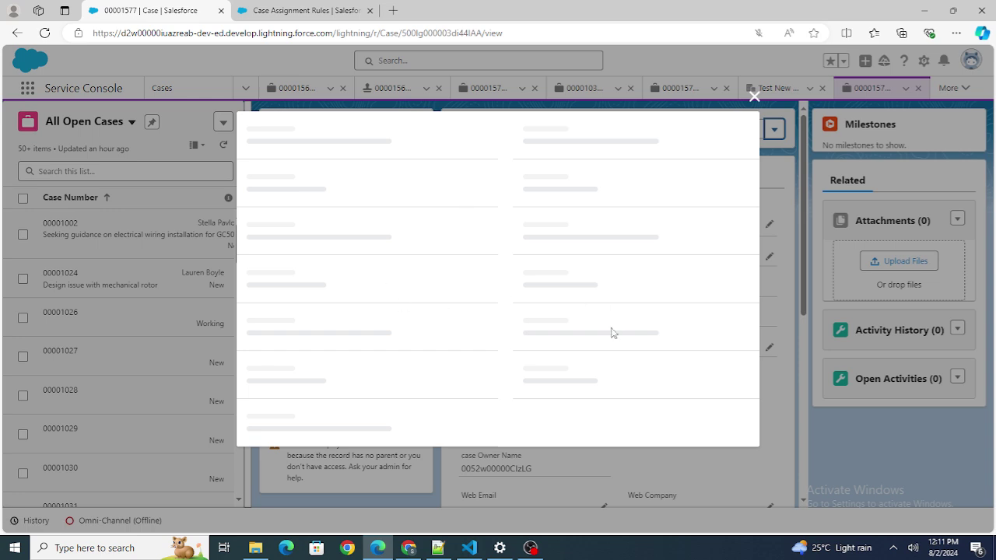
left_click(548, 326)
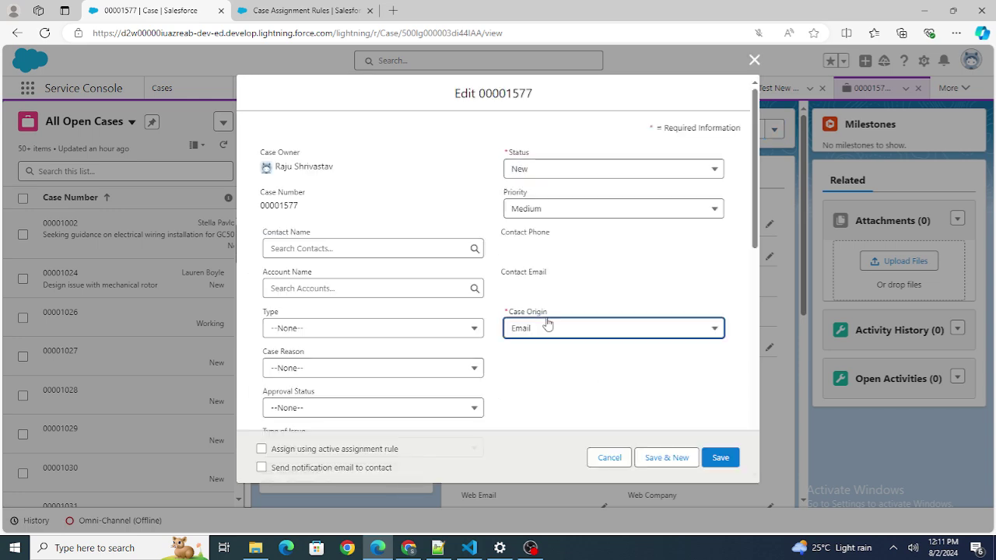
left_click(557, 419)
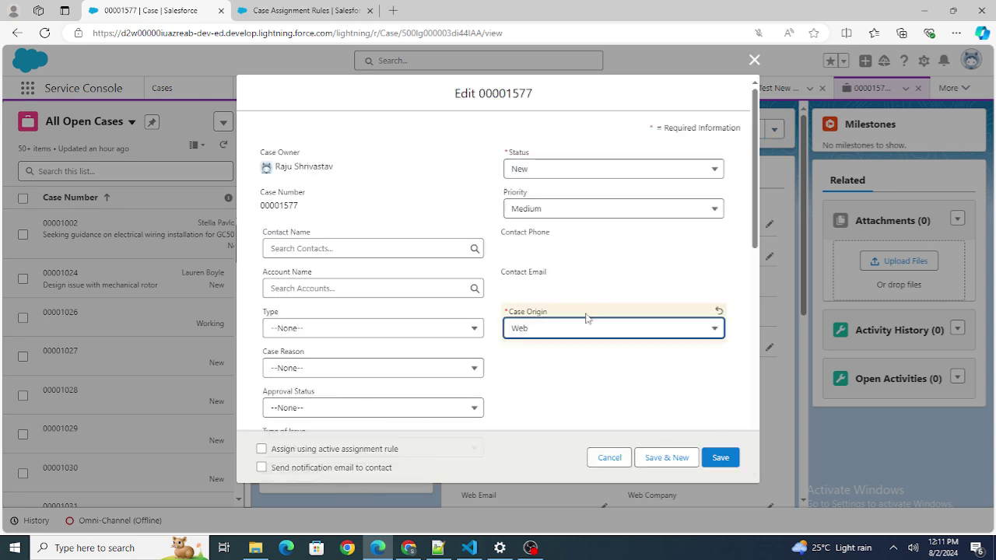
left_click(261, 450)
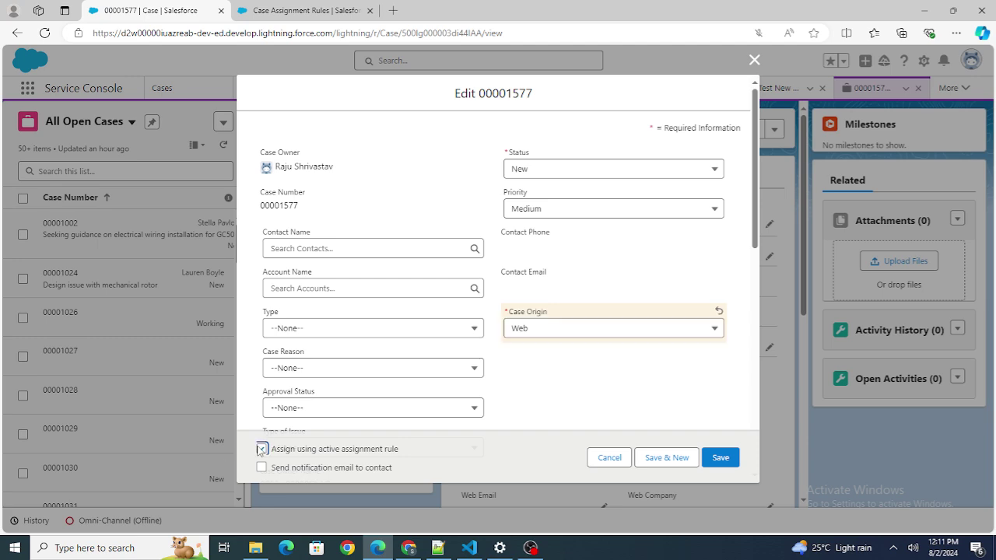
left_click(720, 458)
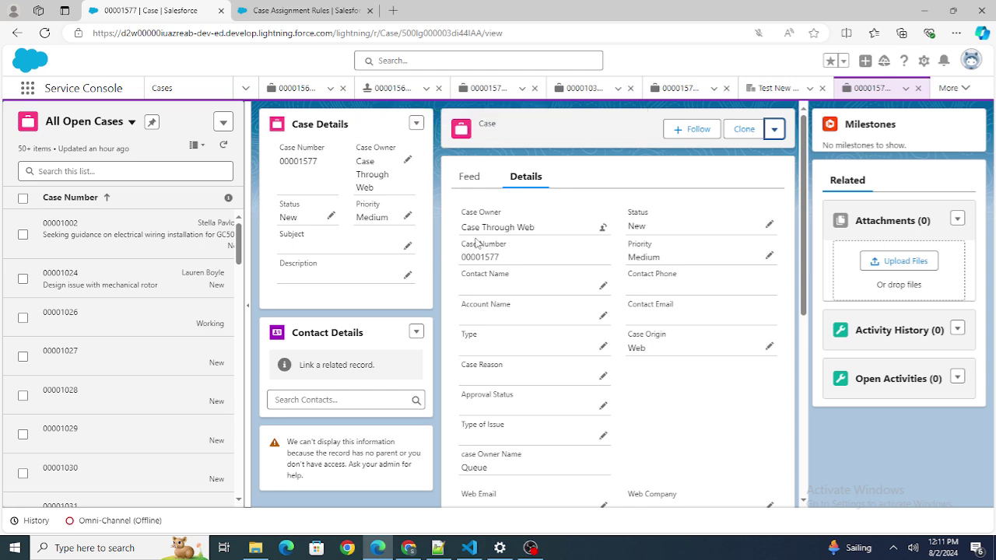
- Add 'Validation rule' on line 6 and 'Assign' on line 8 below the case note
left_click(438, 548)
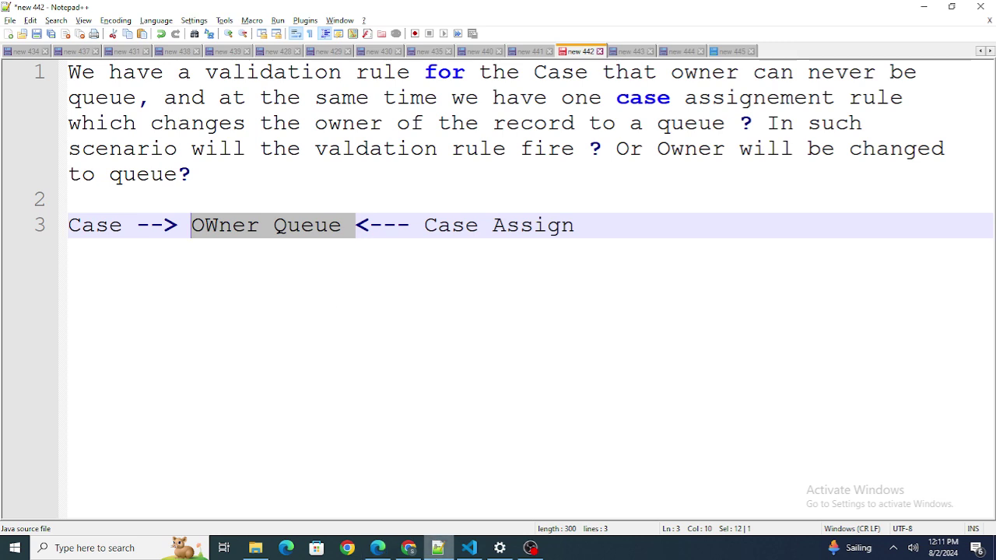
left_click(339, 134)
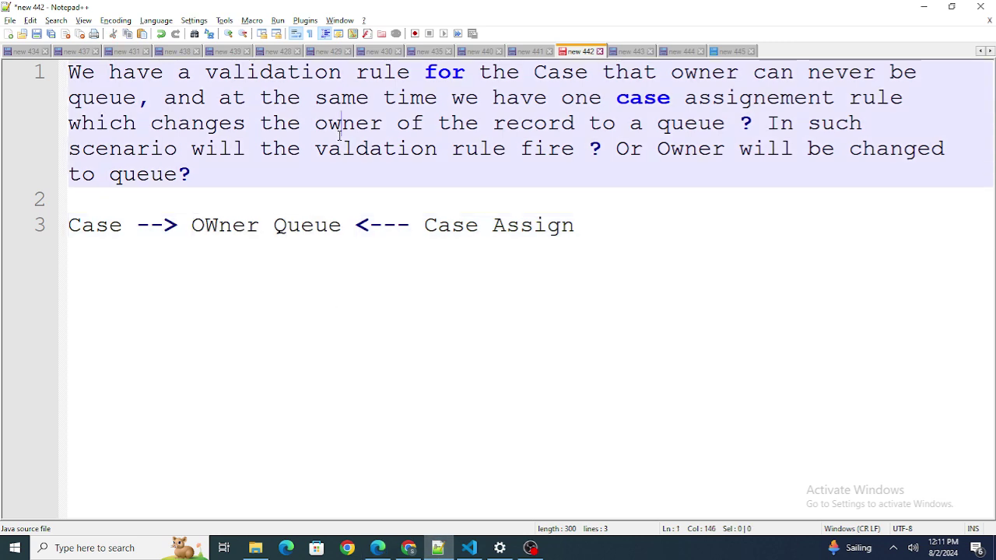
left_click_drag(314, 148, 588, 123)
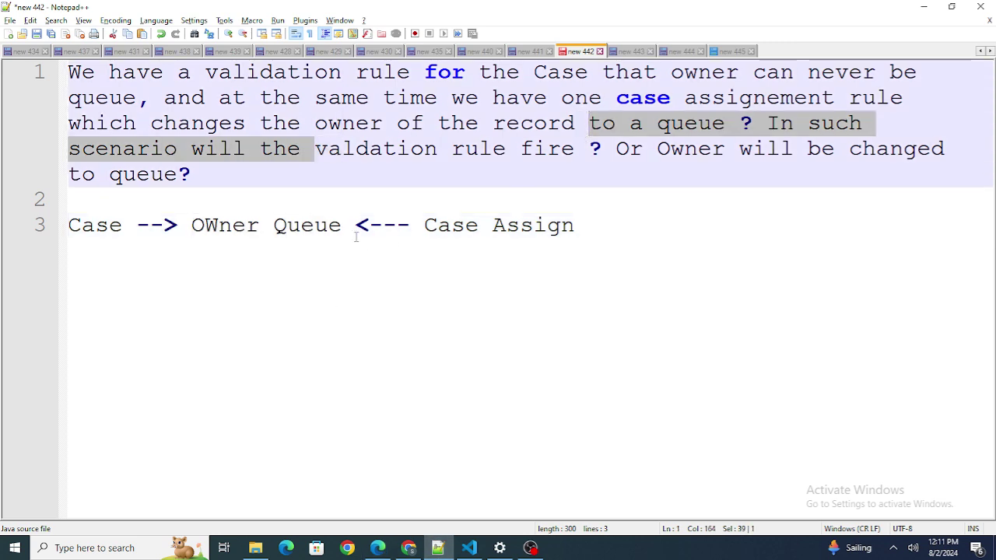
left_click(575, 225)
key("Return")
key("Return")
key("Return")
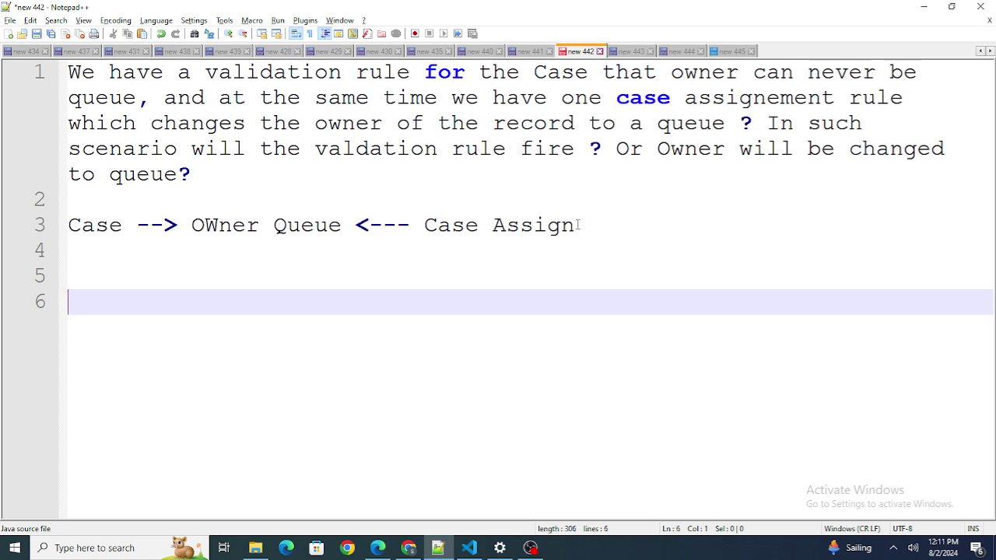
type("Validation r")
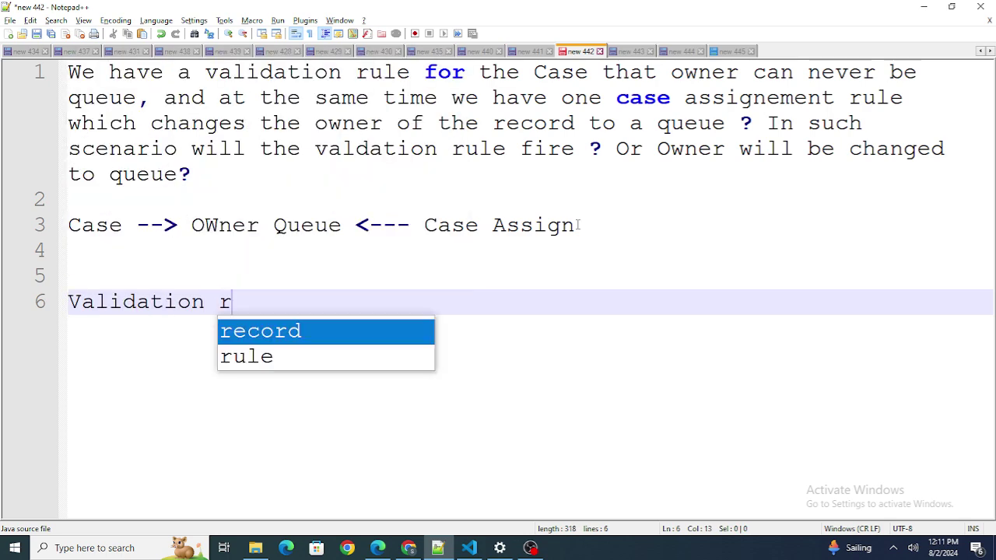
type("ule")
key("Return")
key("Return")
key("Return")
type("Assi")
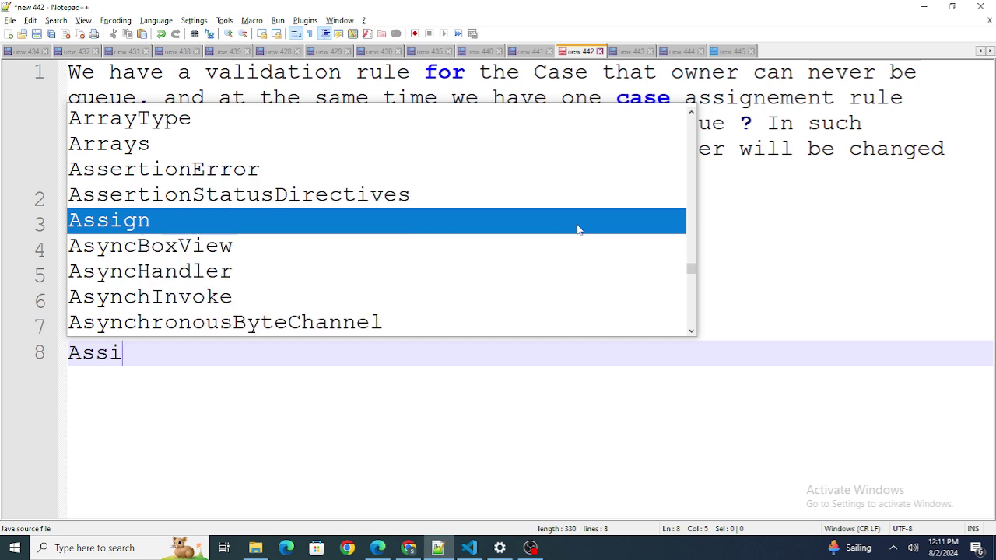
type("gn")
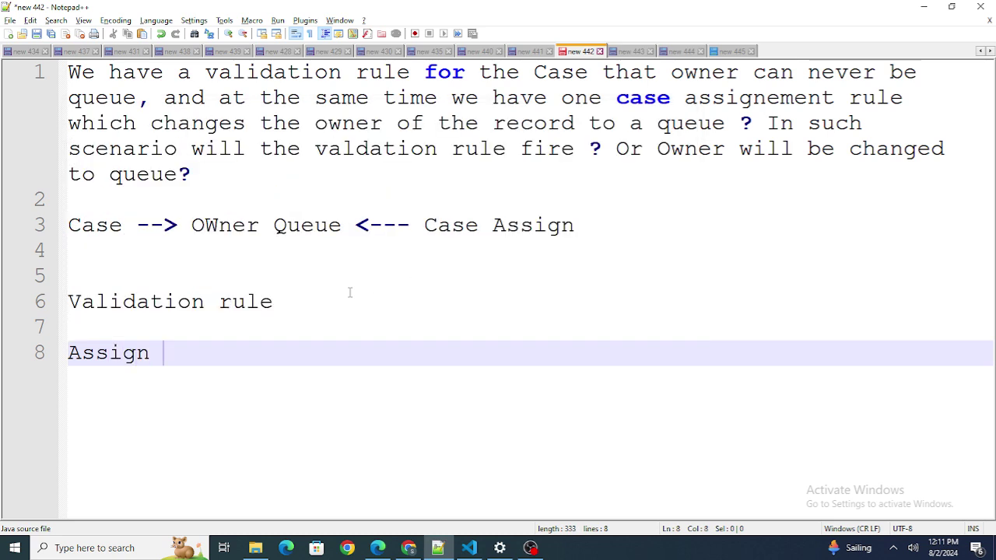
- Append a name in brackets to the Validation rule line
left_click_drag(286, 304, 58, 302)
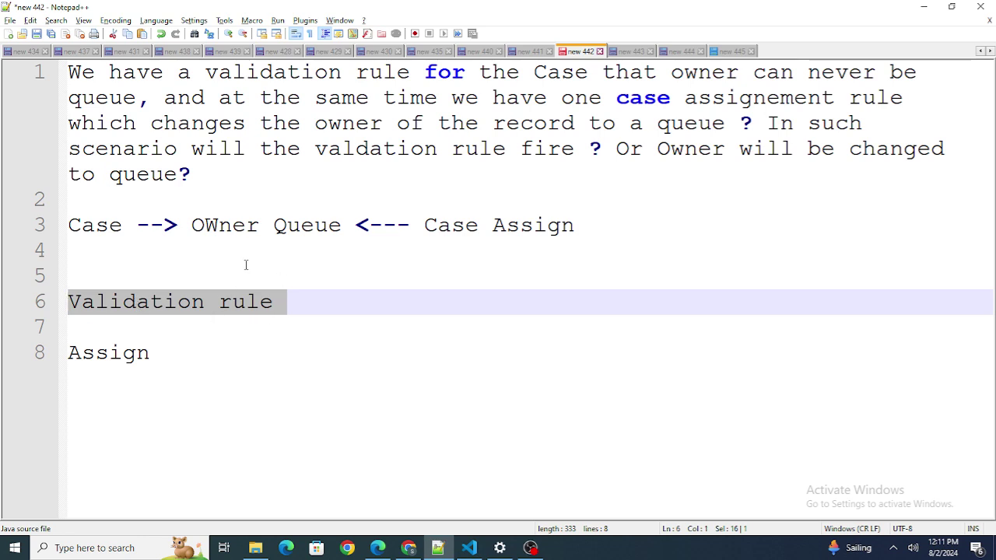
left_click(134, 225)
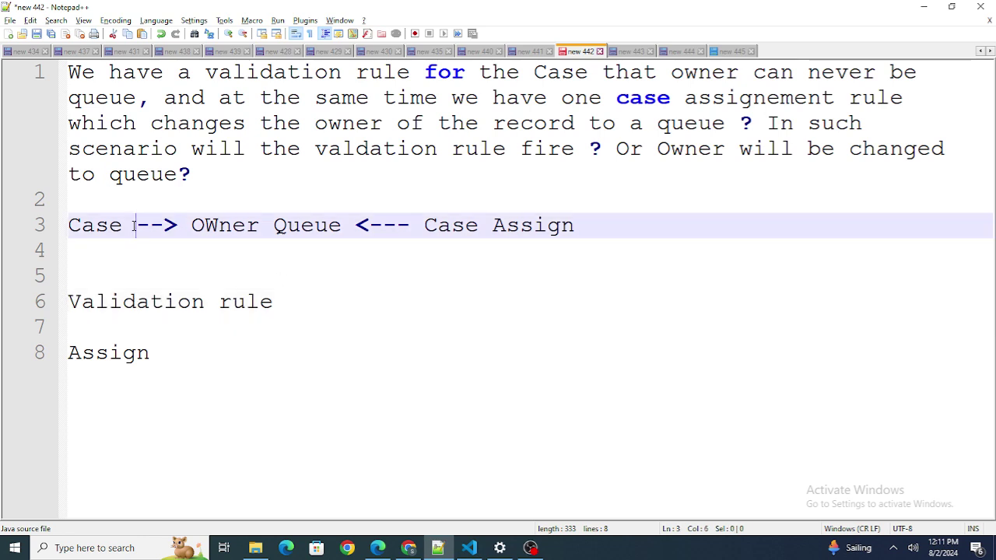
left_click(294, 302)
type("( raju )")
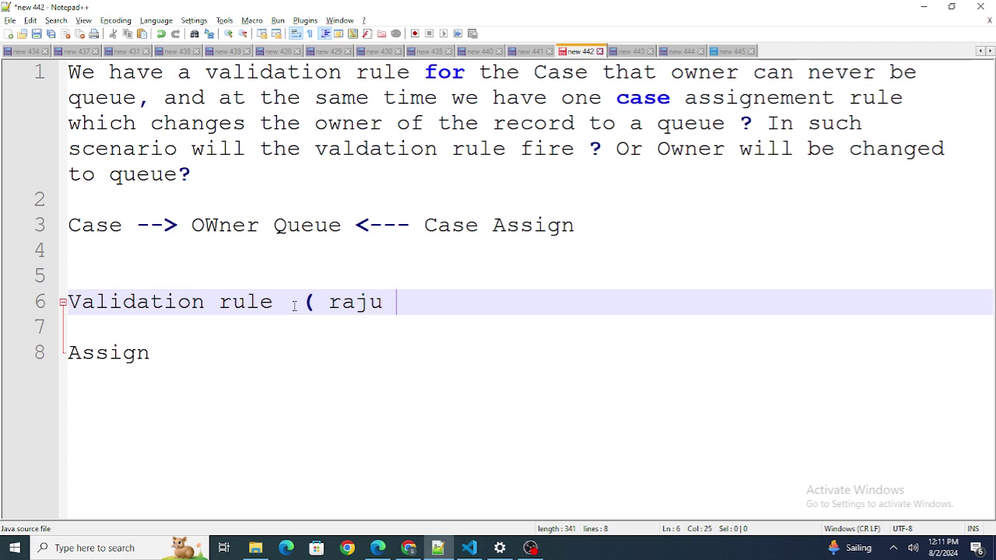
double_click(341, 305)
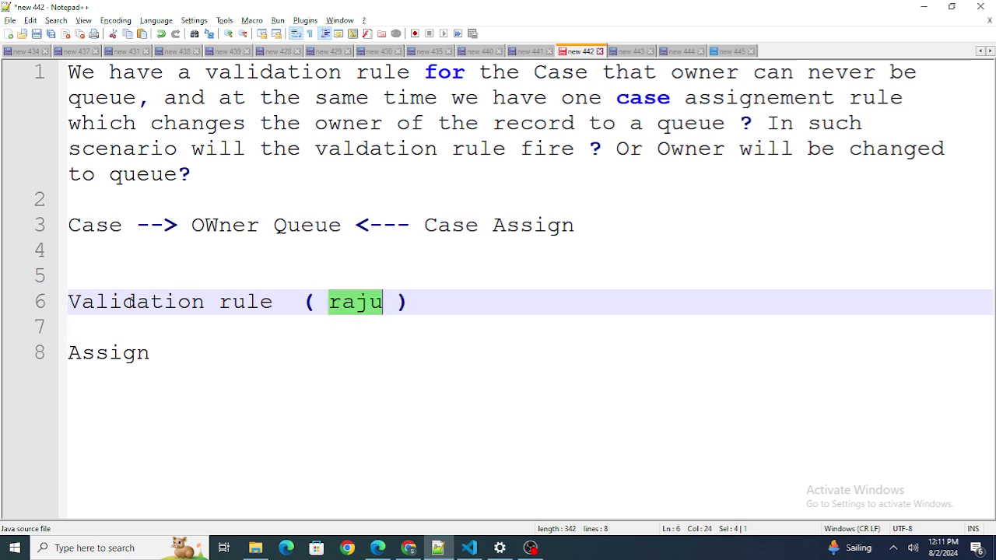
left_click_drag(304, 301, 26, 315)
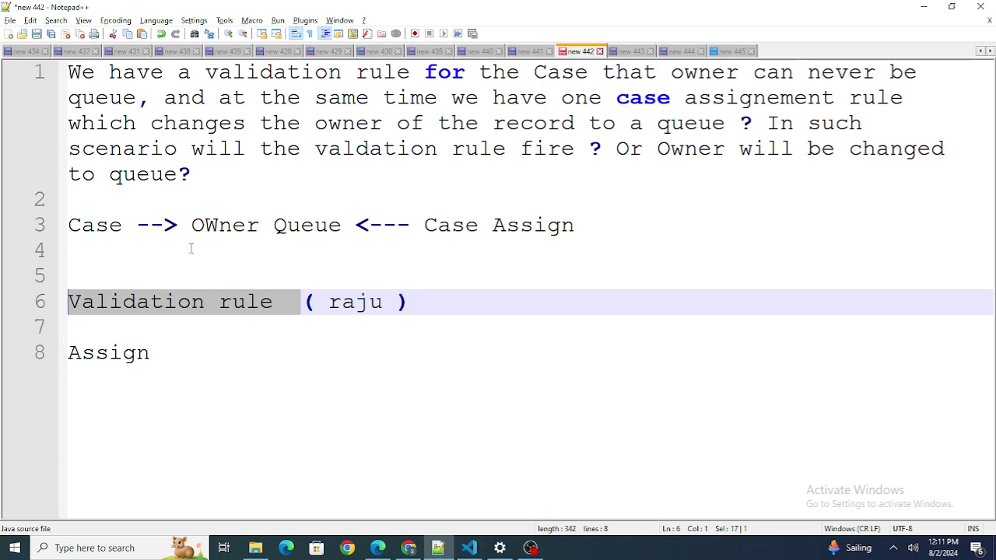
double_click(352, 315)
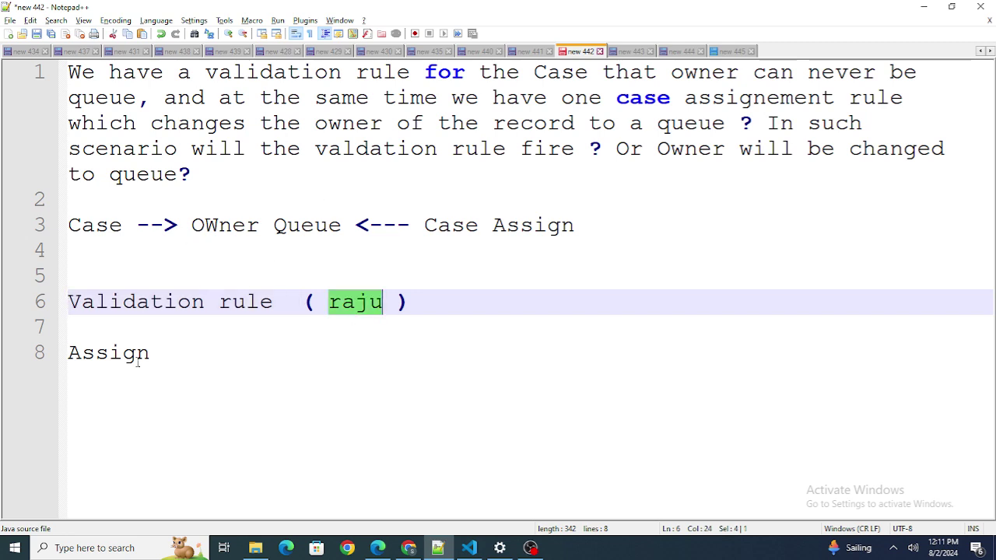
- Complete line 8 as 'Assign --> Queue', highlight both new lines, then go to the new 443 note
left_click(162, 354)
left_click_drag(162, 354, 5, 352)
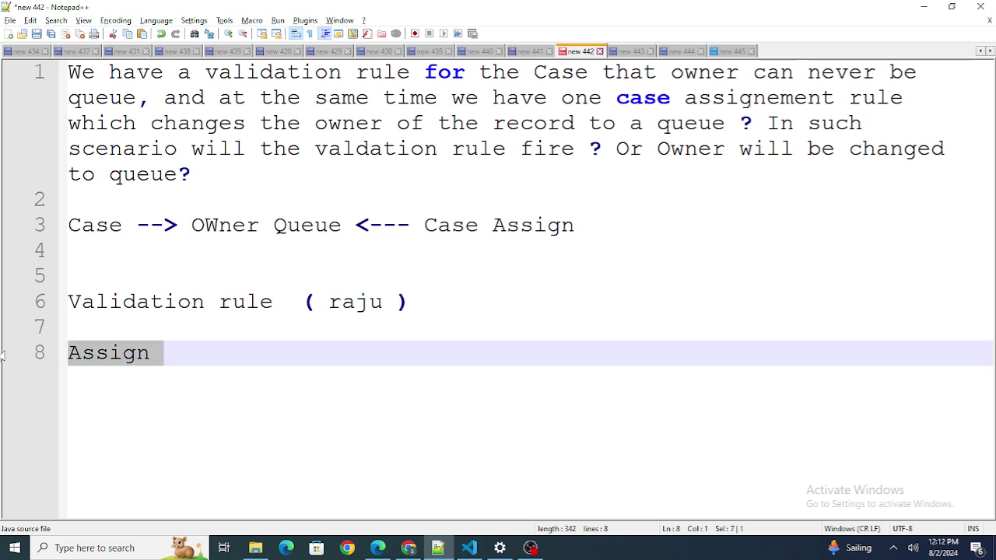
left_click(178, 354)
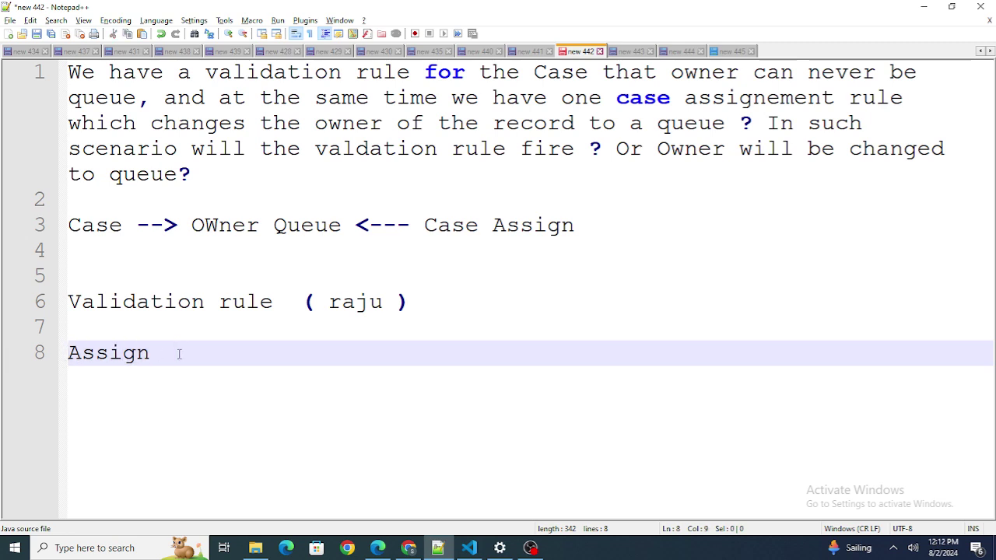
type("--> Queue")
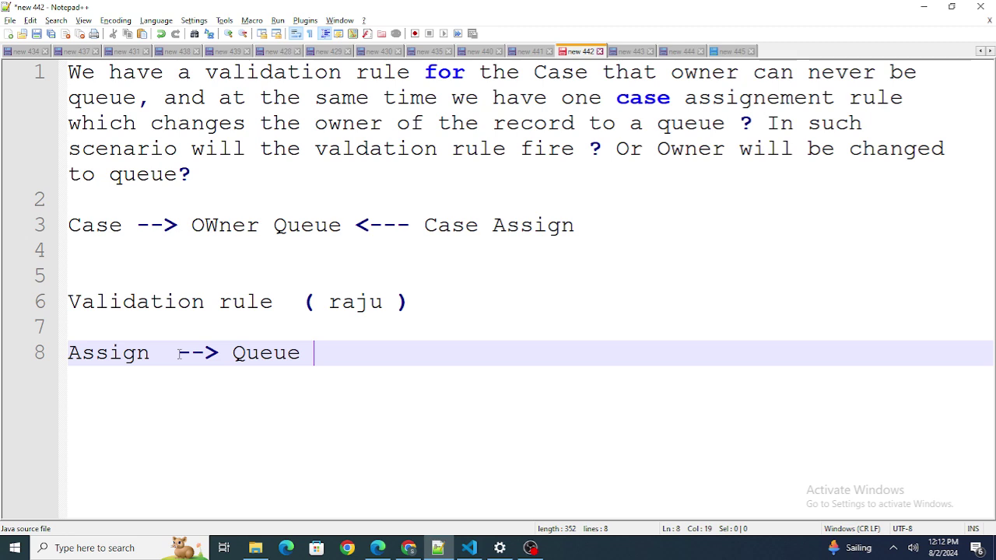
left_click_drag(411, 304, 2, 304)
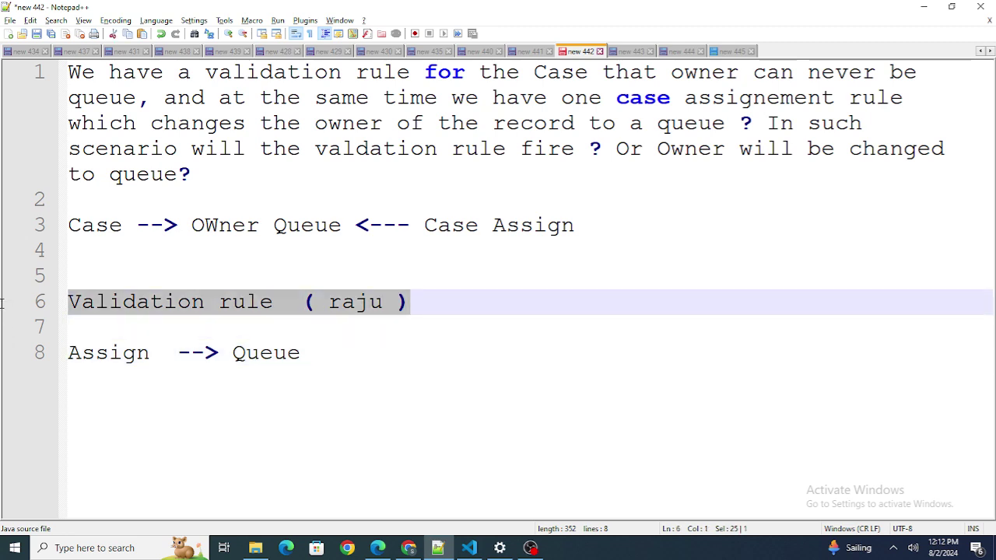
left_click(214, 337)
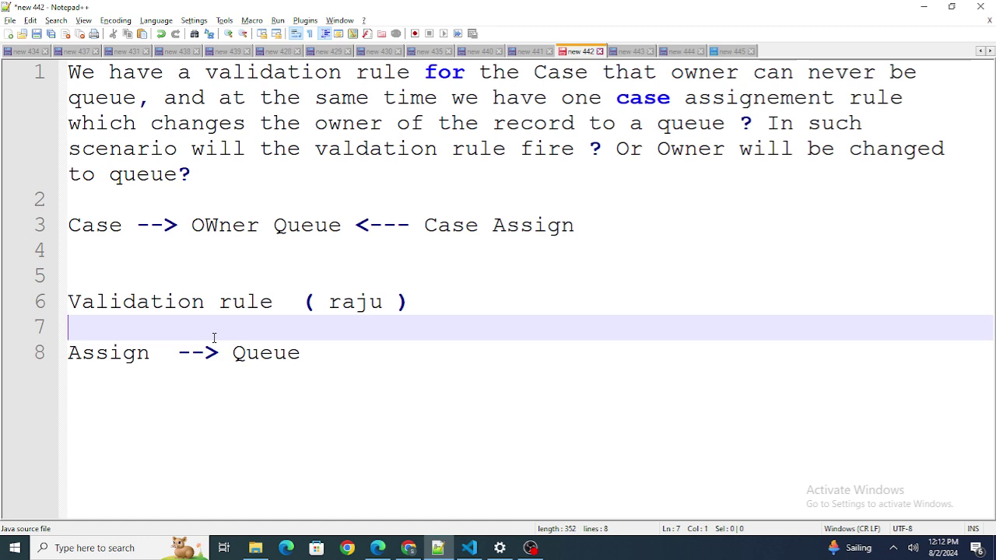
left_click_drag(326, 359, 8, 327)
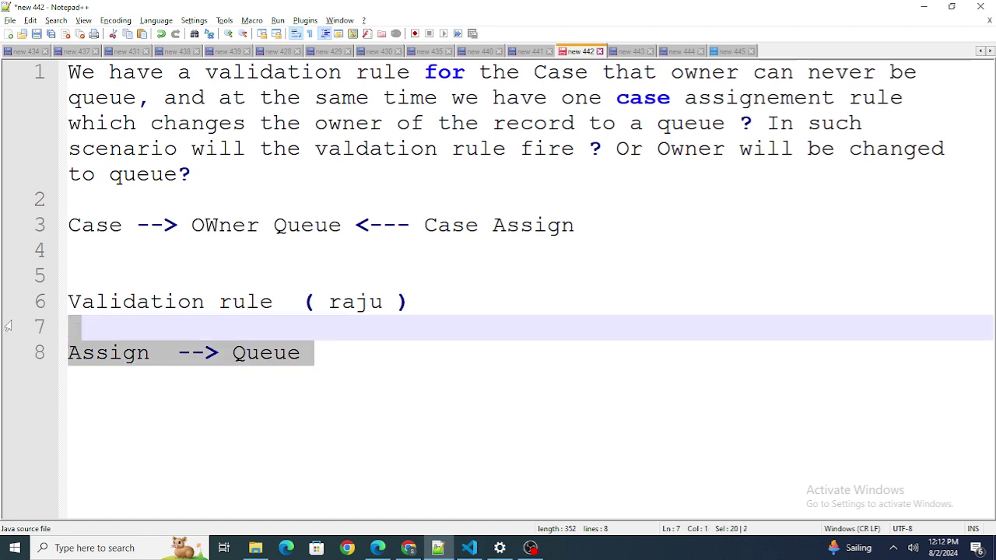
left_click(626, 52)
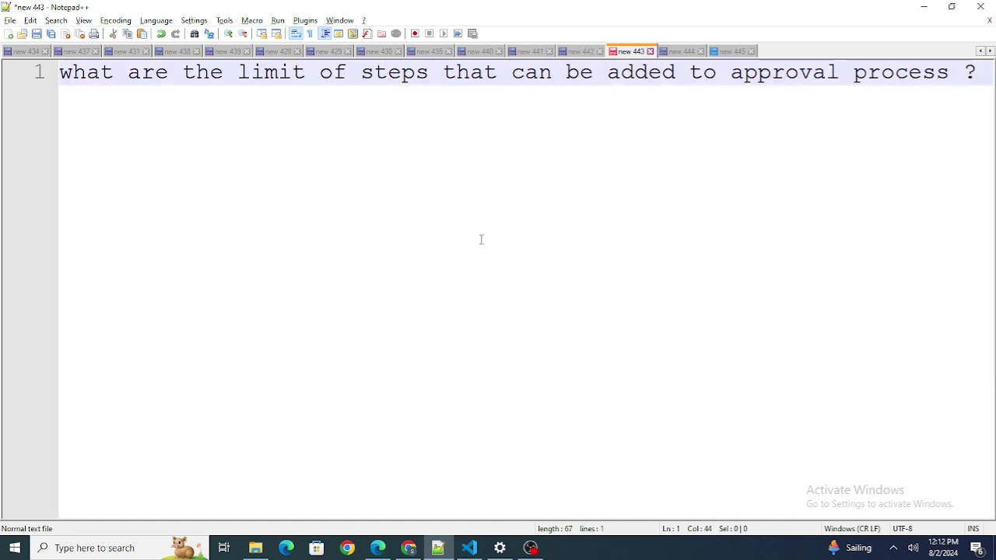
- Open the Approval Processes setup page by searching 'Approval' in Quick Find
left_click(378, 547)
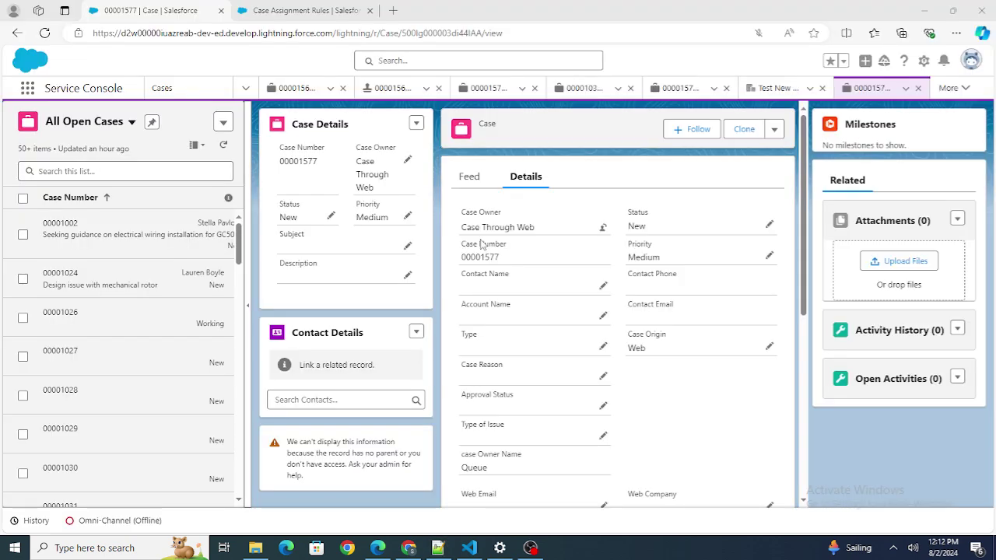
left_click(278, 11)
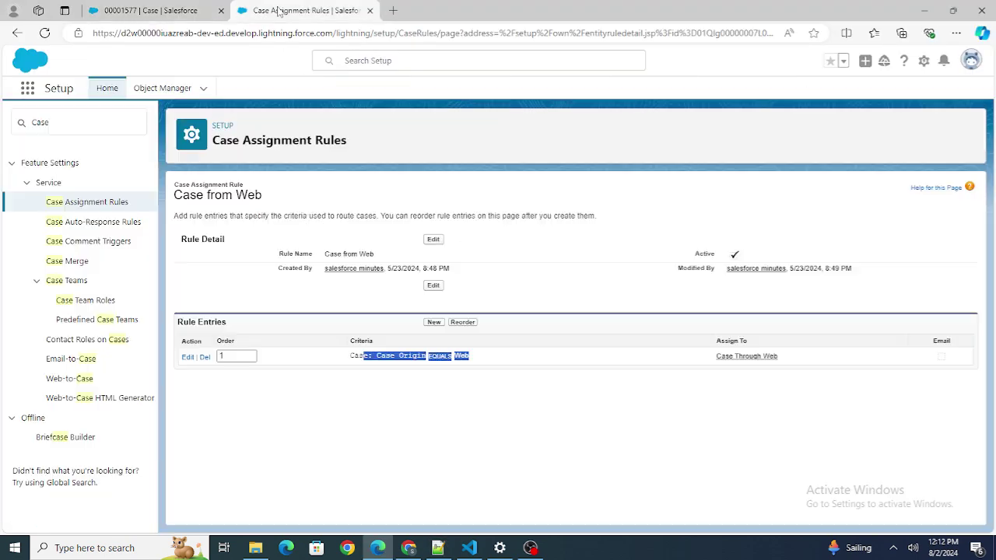
double_click(93, 122)
key("BackSpace")
type("Approval")
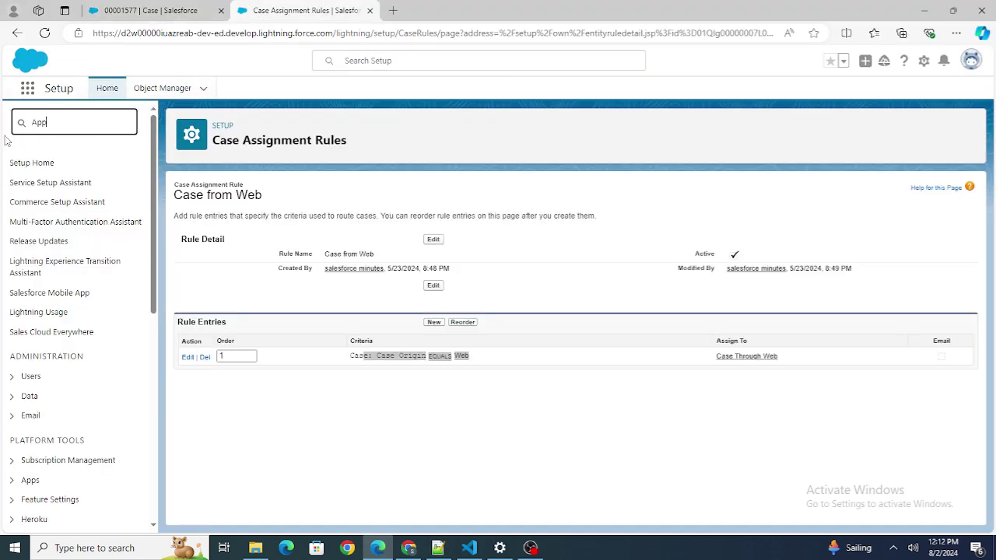
left_click(80, 224)
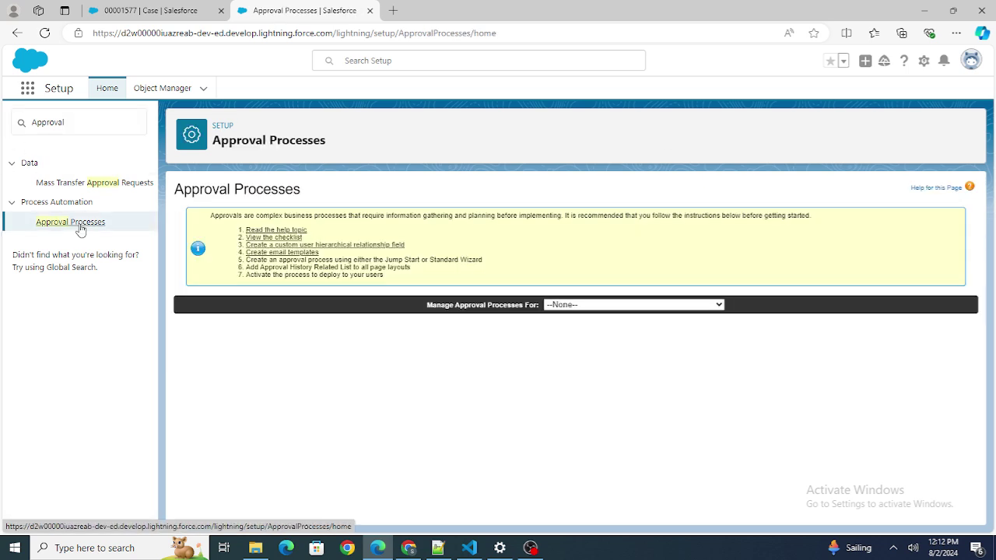
- Choose Case as the object and review the inactive Case Approval Process's approval steps
left_click(559, 306)
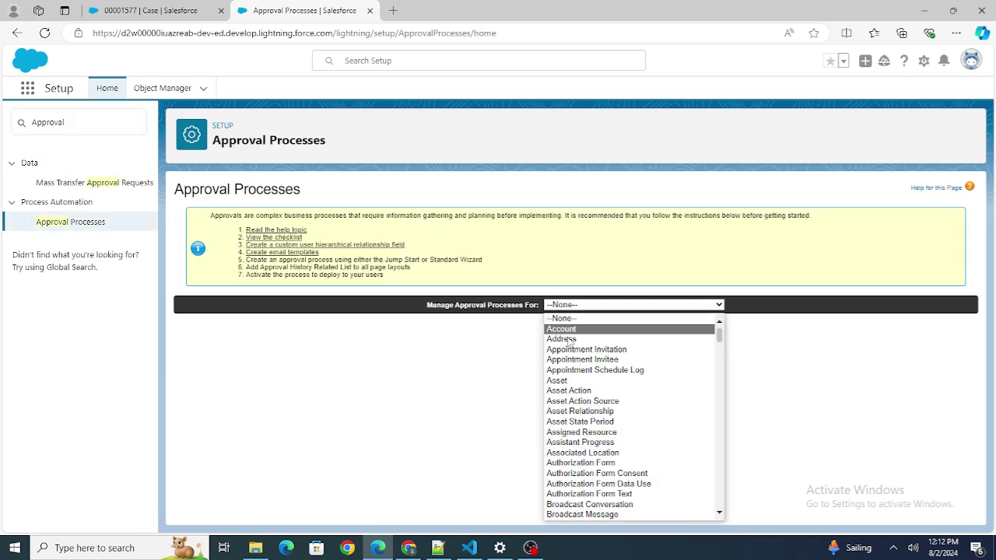
key("c")
key("Down")
key("Down")
key("Down")
key("Down")
key("Down")
key("Down")
key("Down")
key("Down")
key("Down")
key("Down")
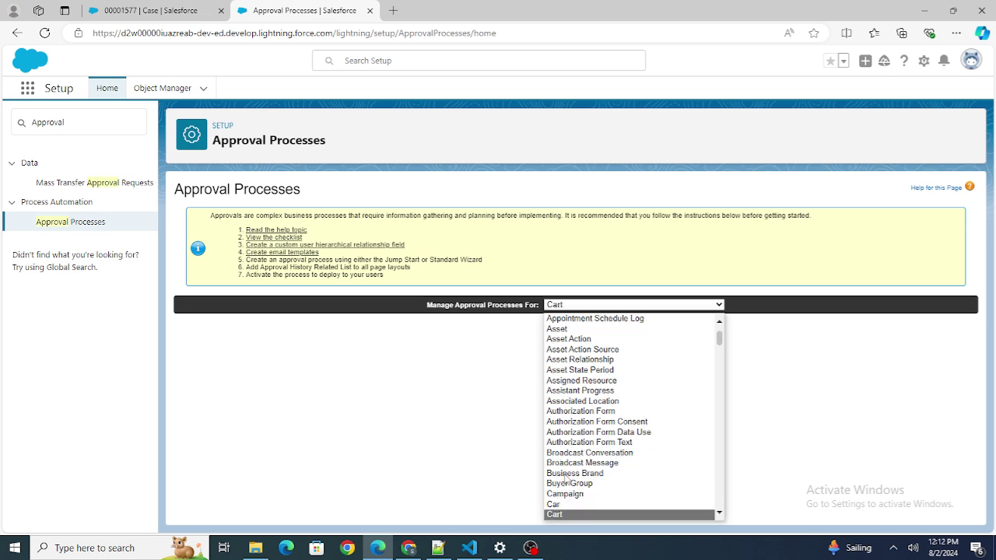
key("Down")
key("Down")
key("Down")
key("Down")
key("Down")
key("Down")
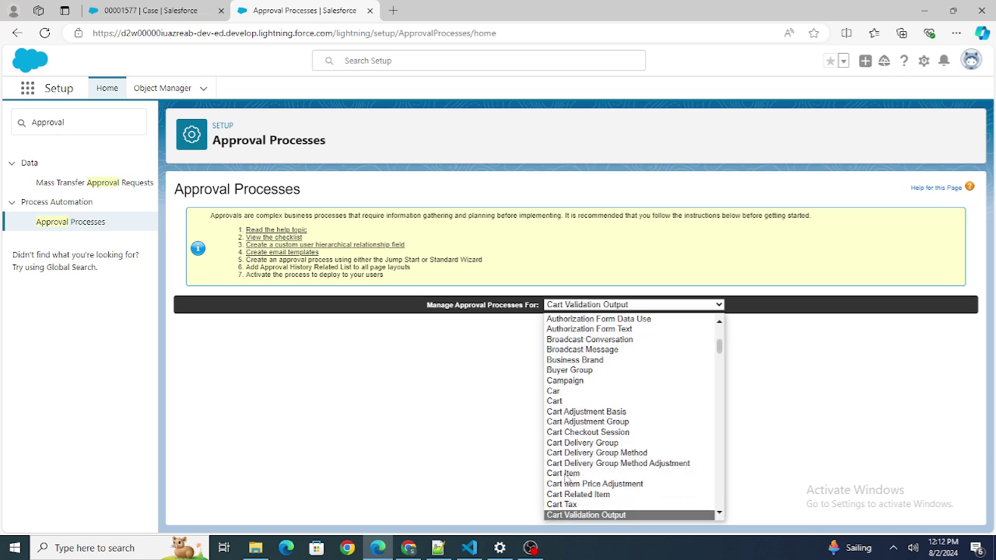
key("Up")
key("Up")
key("Return")
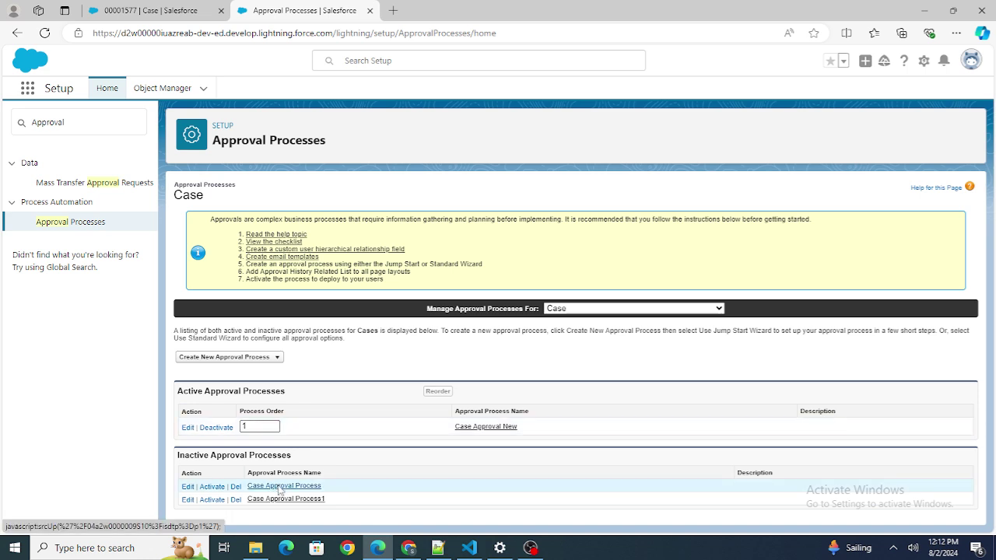
left_click(278, 486)
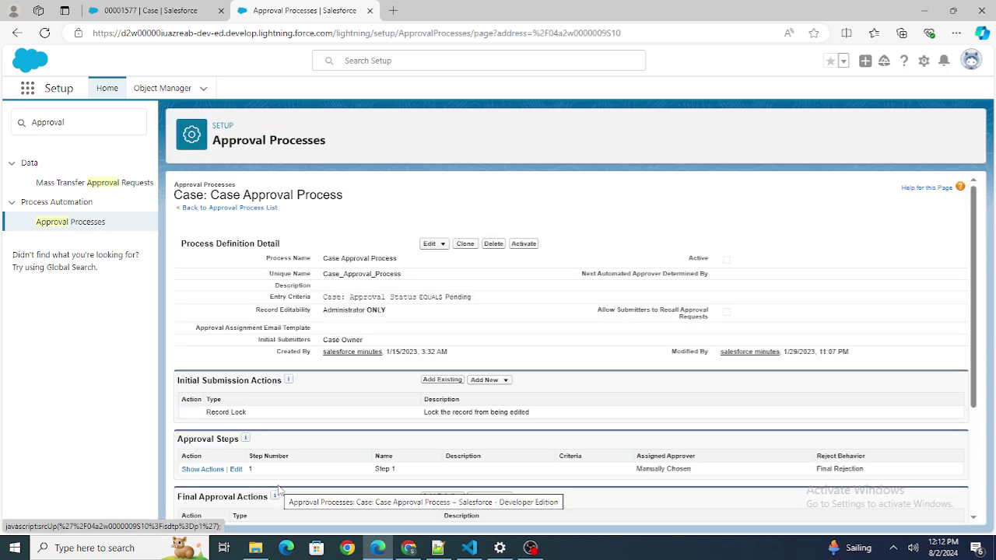
left_click_drag(178, 439, 277, 441)
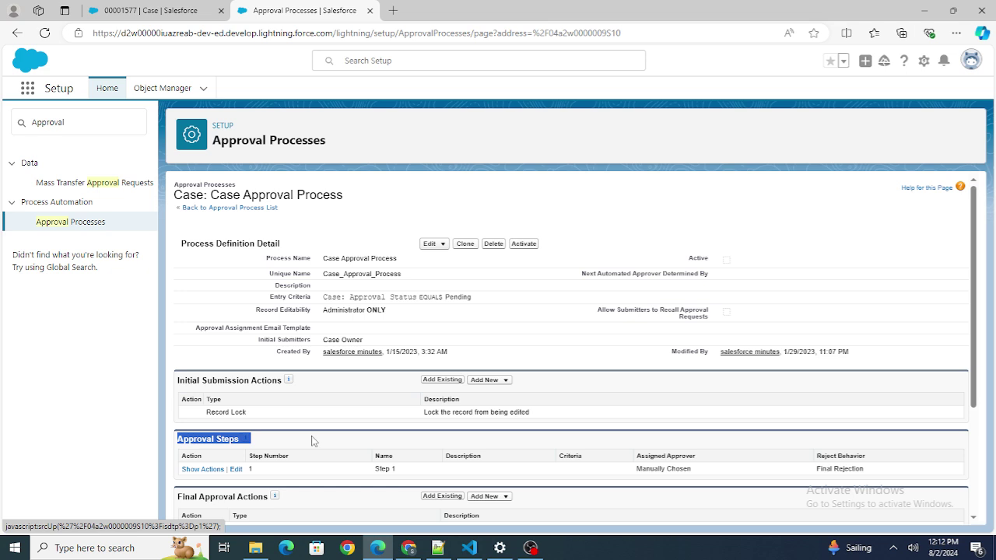
left_click(311, 440)
key("ctrl+Tab")
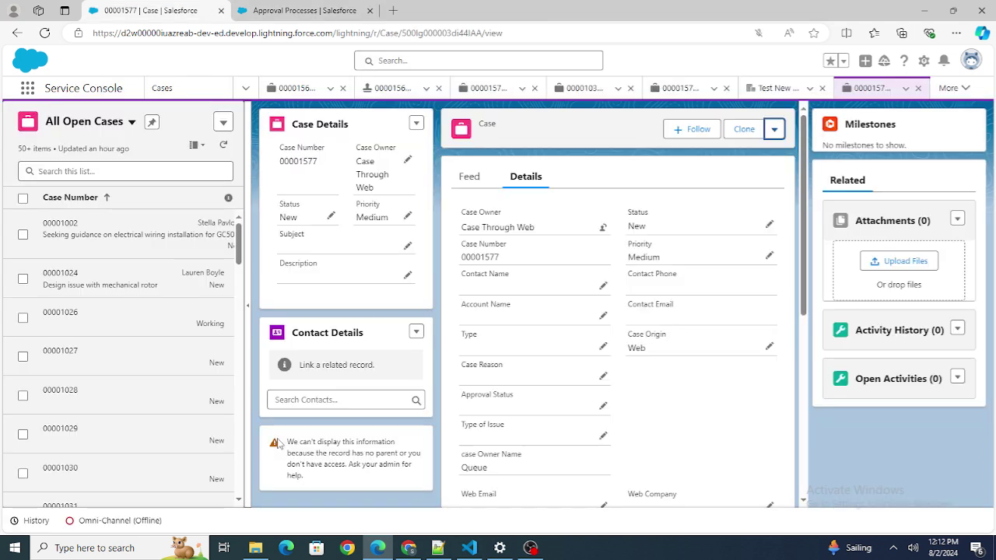
key("alt+Tab")
key("alt+Tab")
key("alt+Tab")
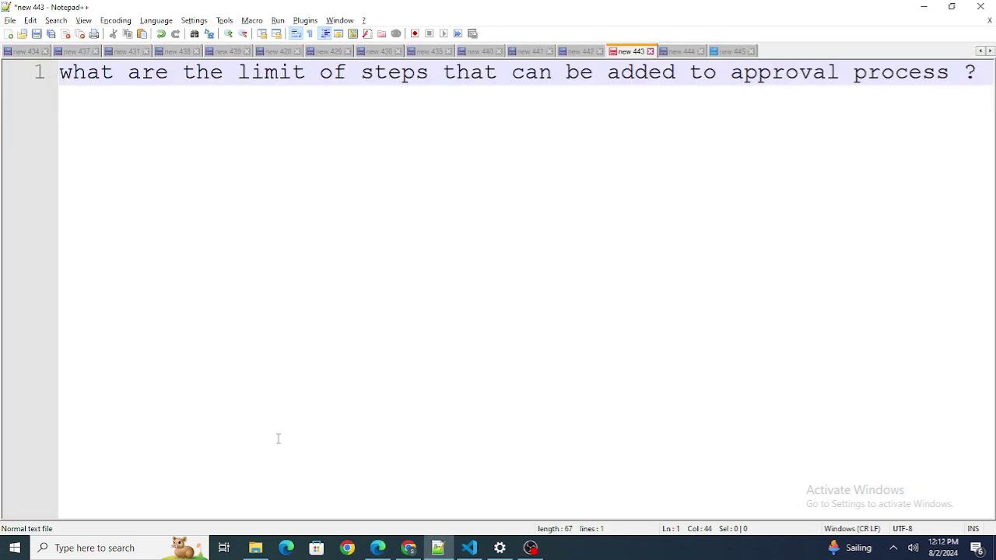
- Type the answer 30 two lines below the approval-step limit question
key("Return")
key("Return")
key("BackSpace")
key("BackSpace")
left_click(980, 79)
key("Return")
key("Return")
type("30")
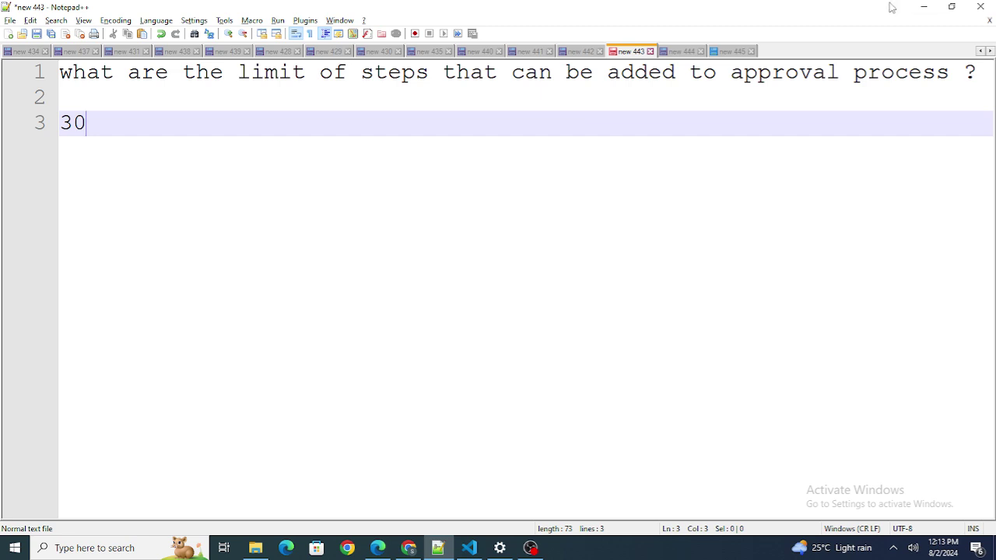
- In the new 444 note, replace 'email' in the question with 'Phone Number'
left_click(678, 52)
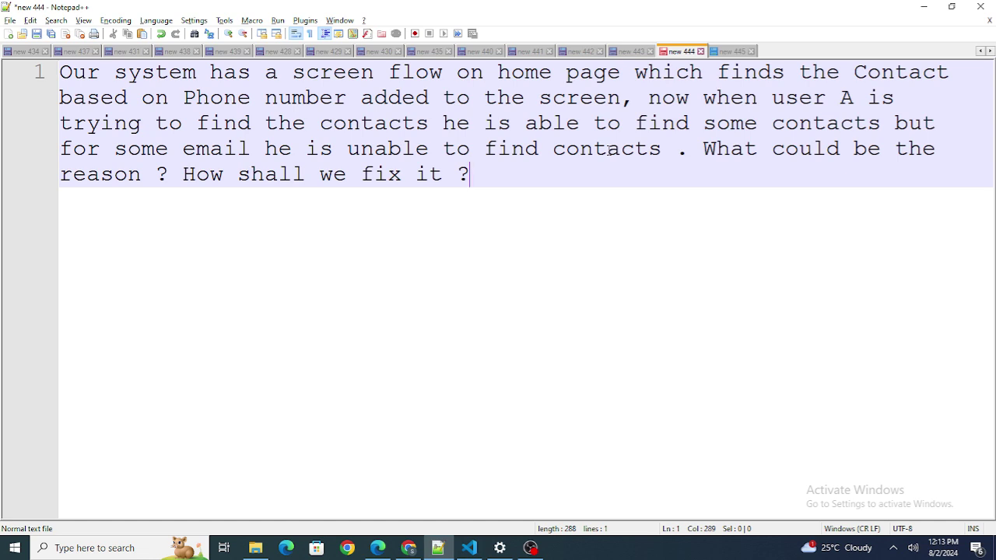
double_click(219, 149)
key("BackSpace")
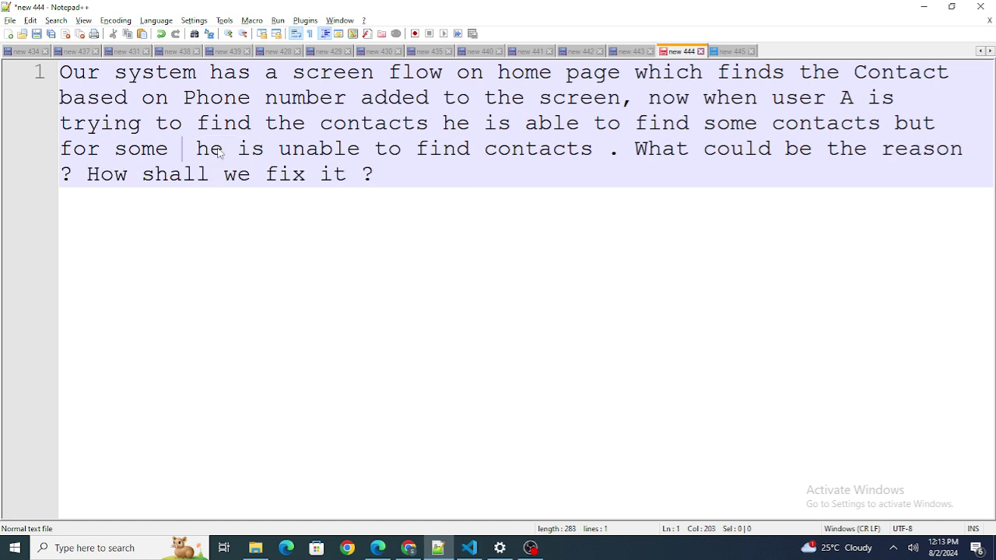
type("Phone Numberr")
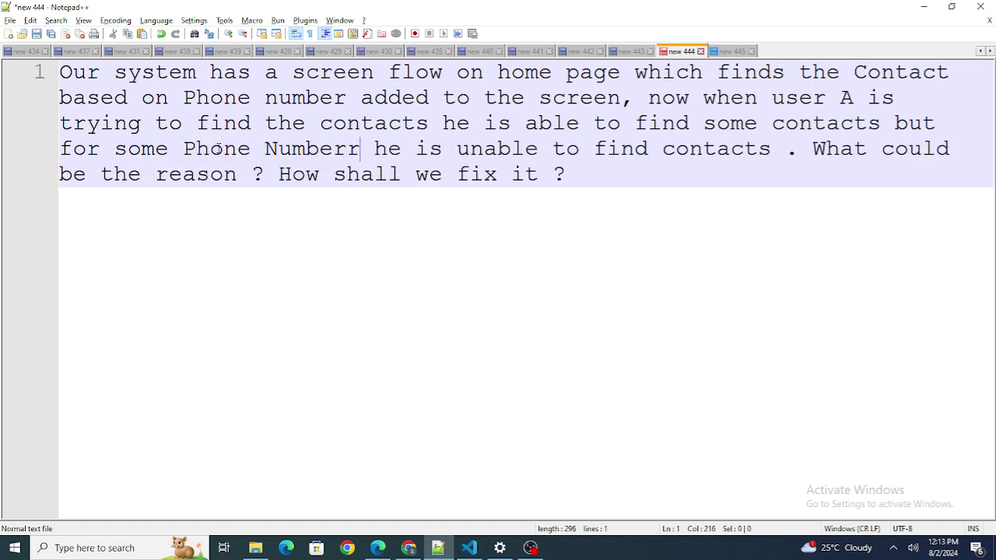
key("BackSpace")
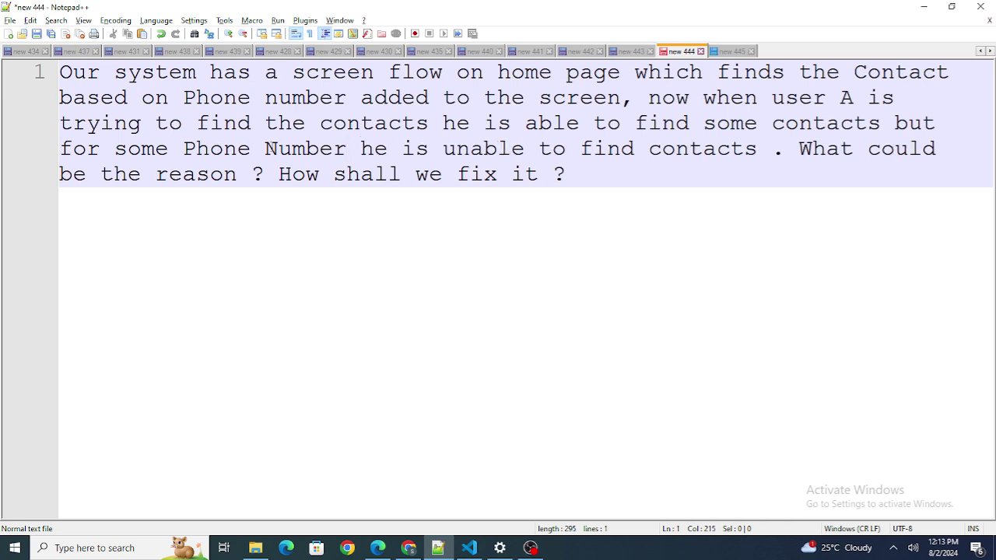
- Add the sample number 123456 a few lines below the question and select it
left_click(587, 180)
key("Return")
key("Return")
key("Return")
key("Return")
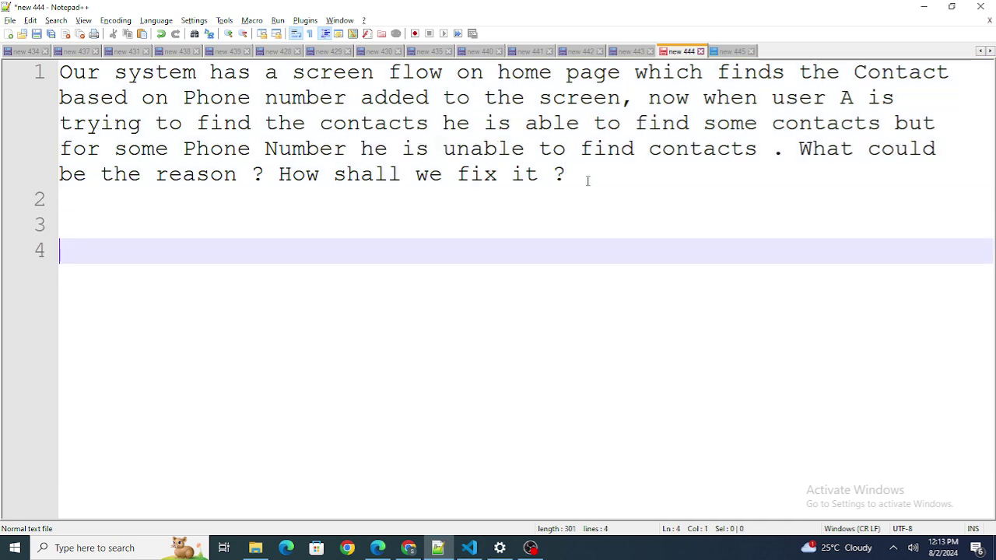
type("123456")
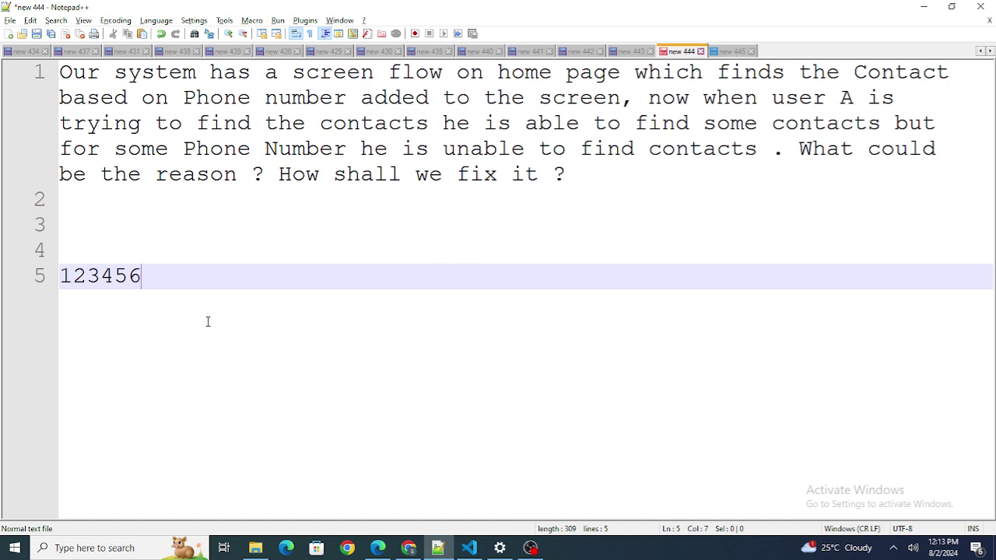
key("shift+Home")
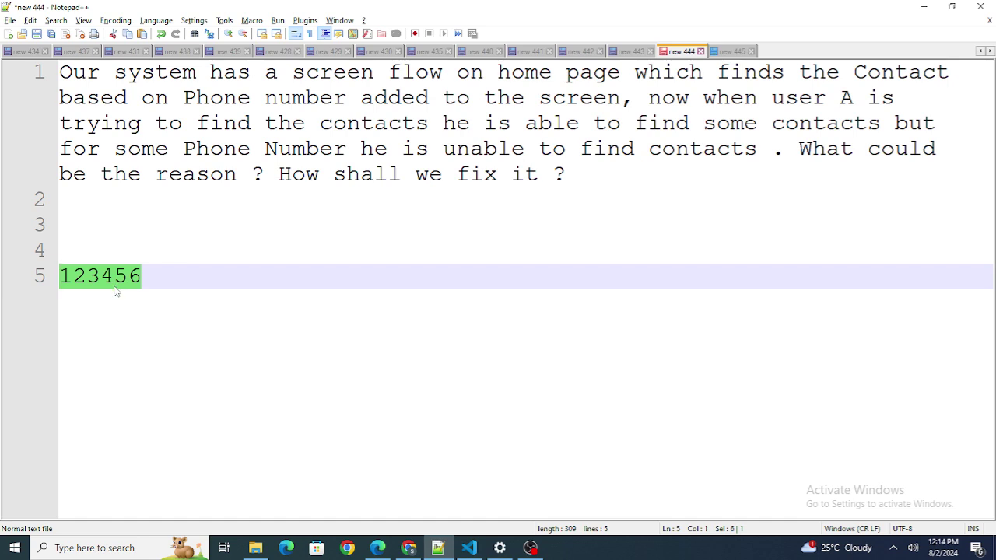
- Replace 123456 with 'Account --> Contact Pvt', highlight the related text, then return to Salesforce
key("Delete")
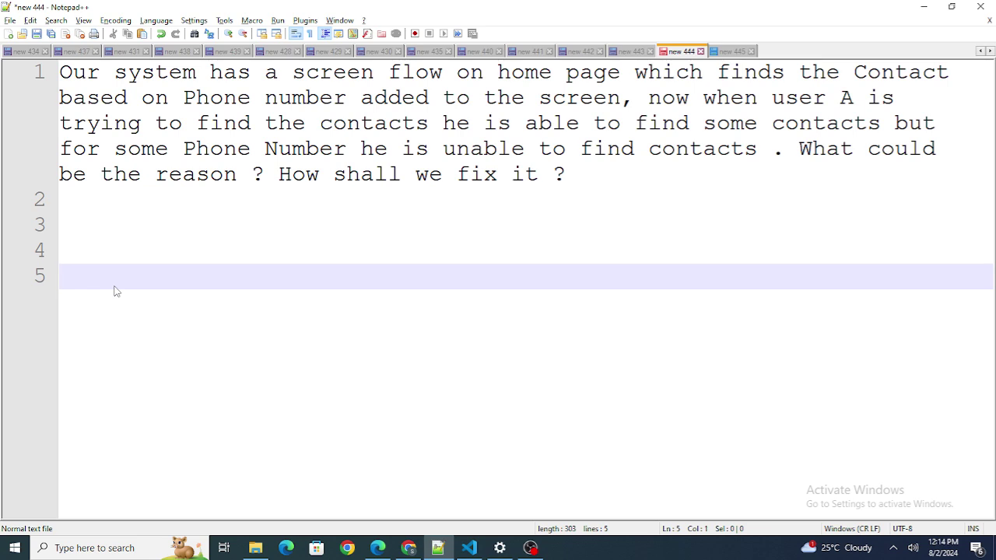
type("Account --> Contac")
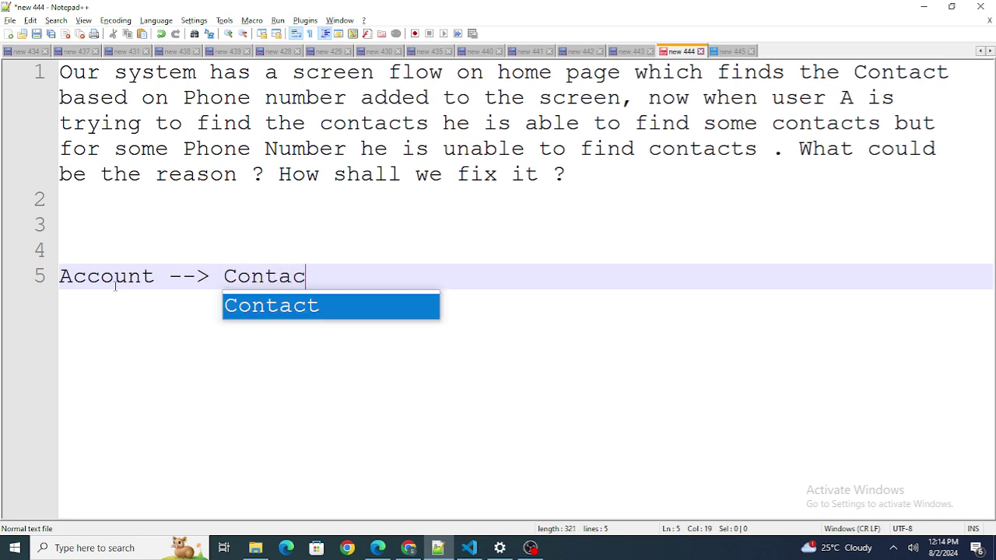
type("t Pvt")
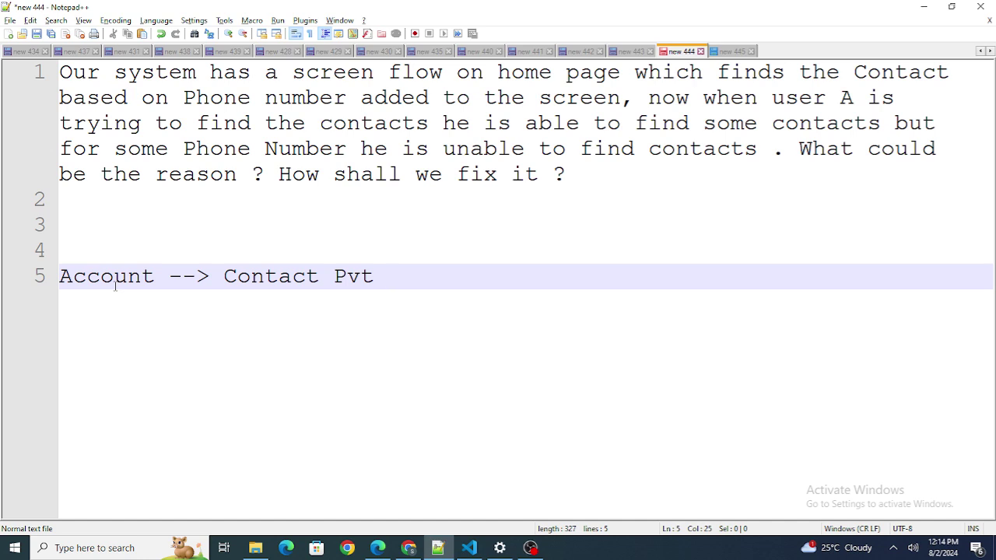
key("Return")
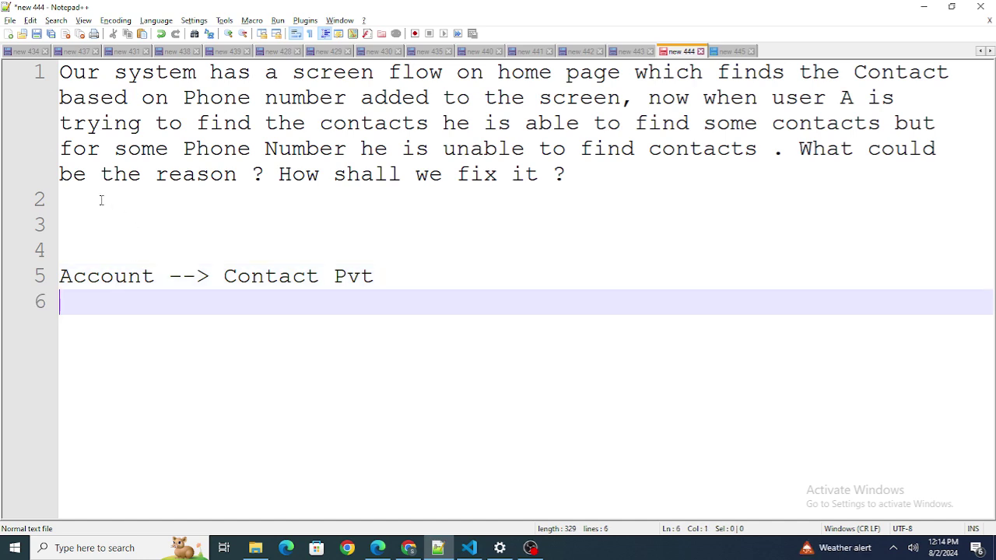
left_click_drag(161, 155, 297, 171)
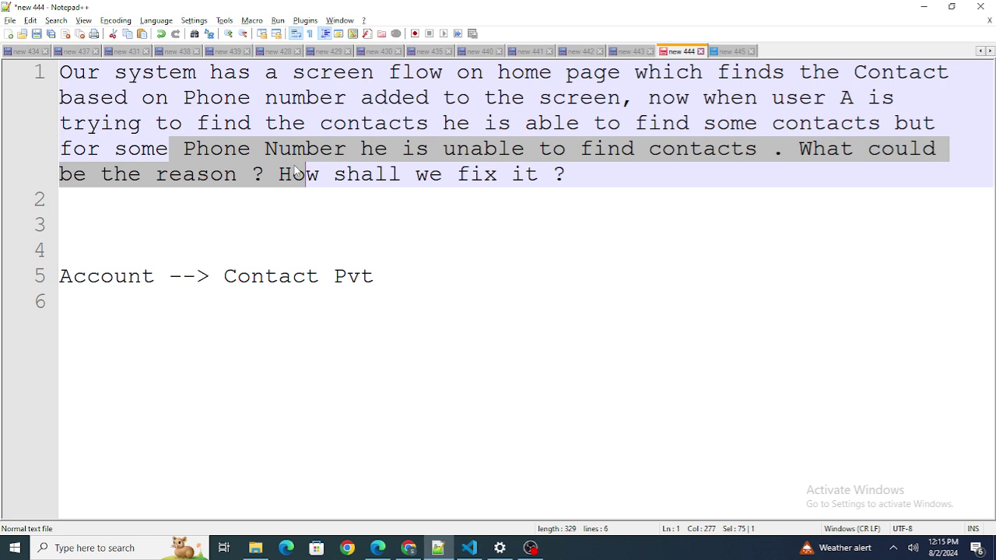
left_click(151, 280)
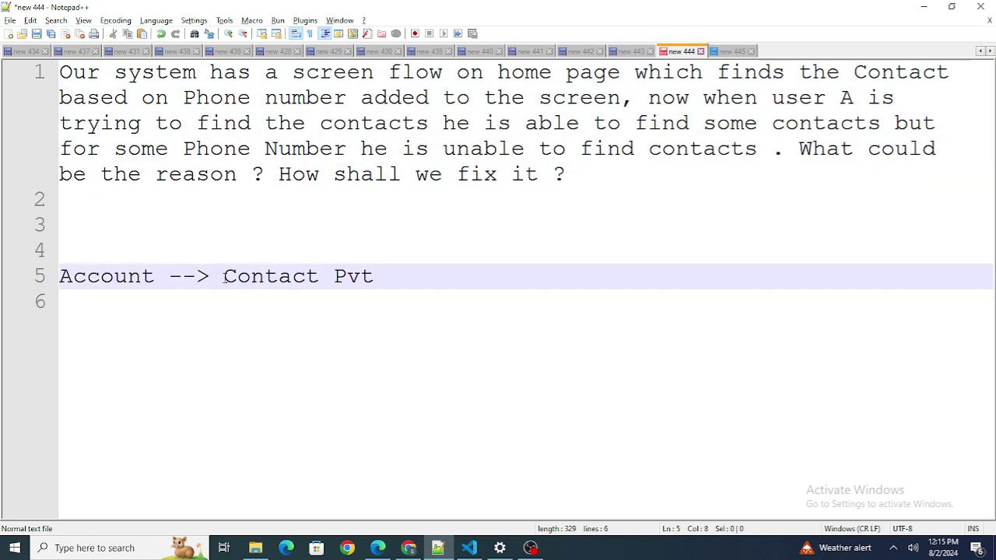
left_click_drag(224, 276, 524, 296)
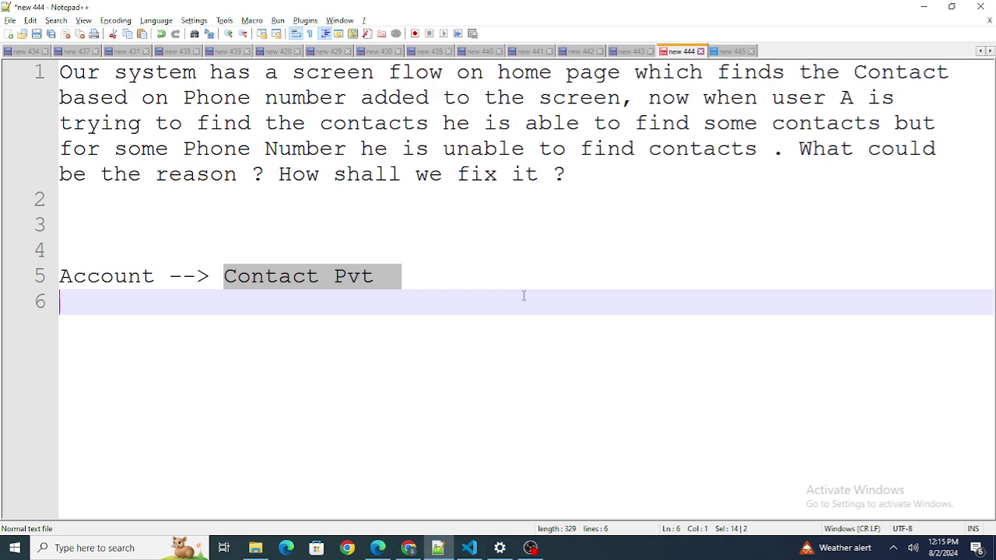
key("alt+Tab")
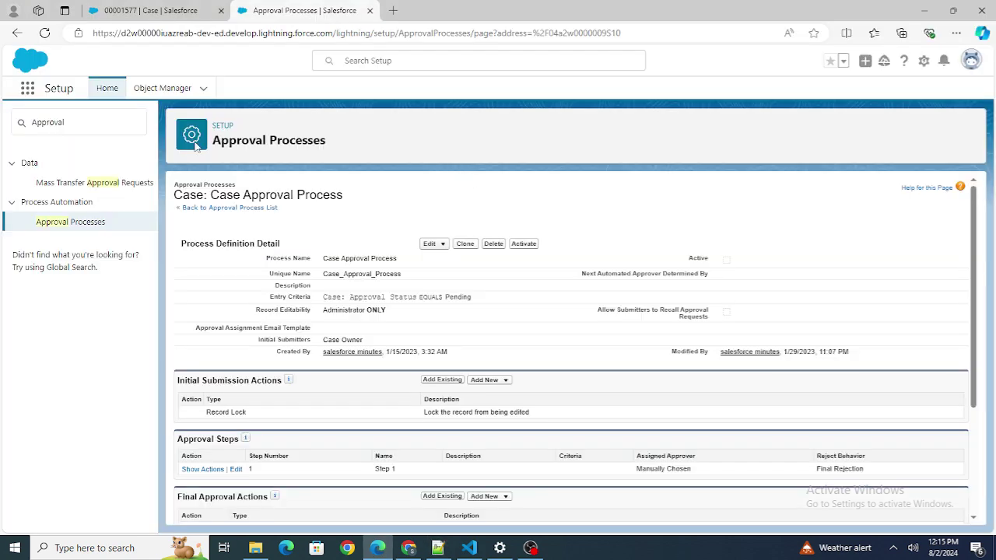
- Open the Flows setup page via a Quick Find search for 'Flows' and scroll the All Flows list
double_click(50, 122)
key("BackSpace")
type("Flows")
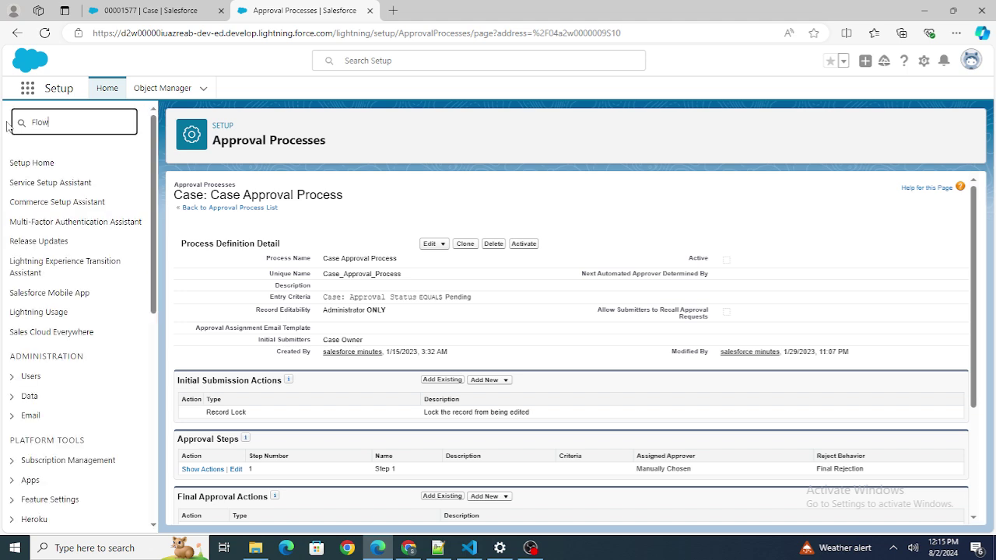
left_click(46, 183)
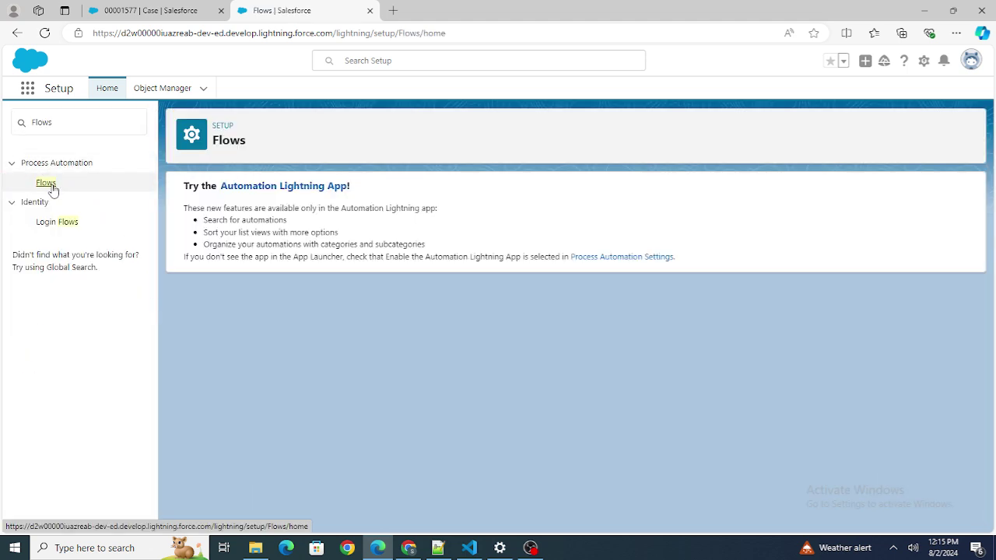
scroll(382, 389, "down", 1)
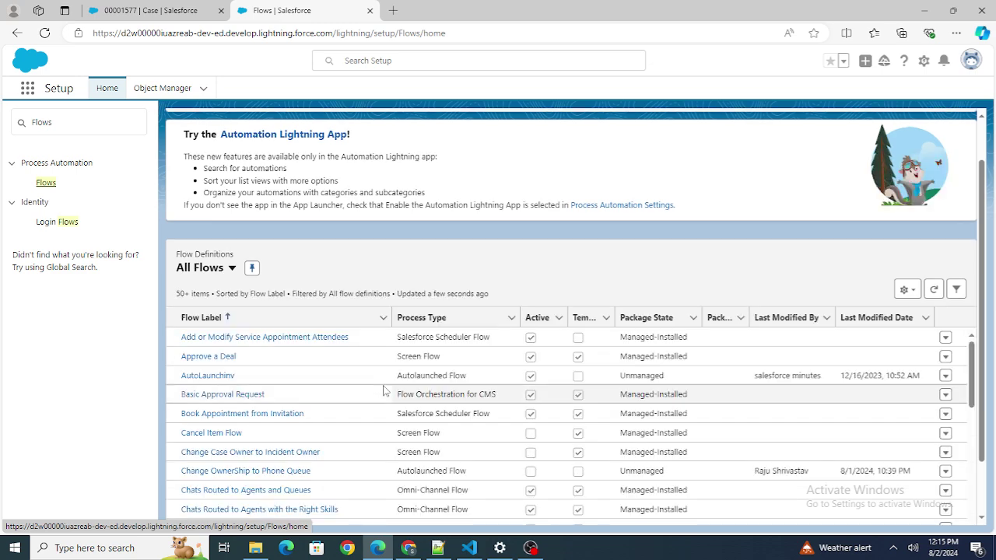
scroll(350, 389, "down", 1)
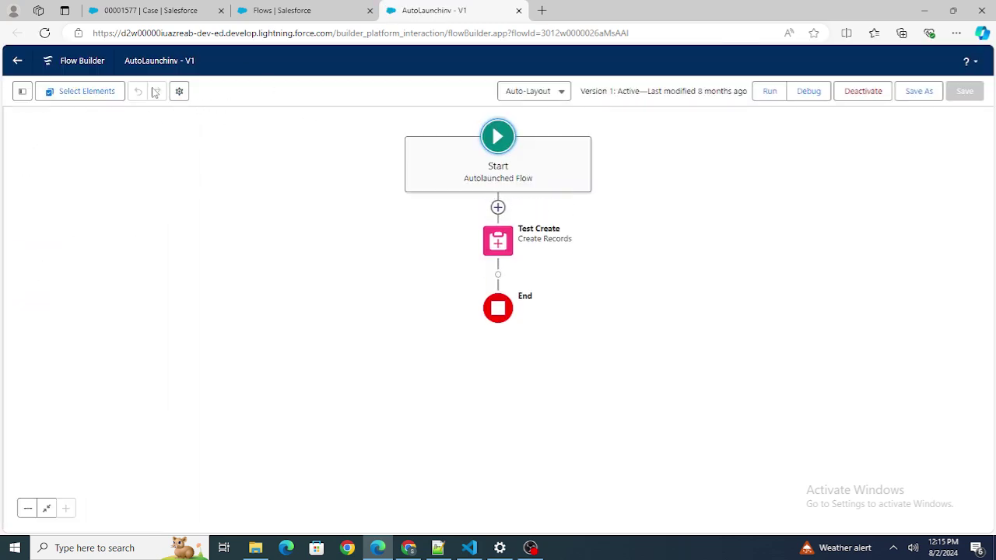
- Show the AutoLaunchinv version's advanced How to Run the Flow choices, then switch to the YouTube channel
left_click(184, 92)
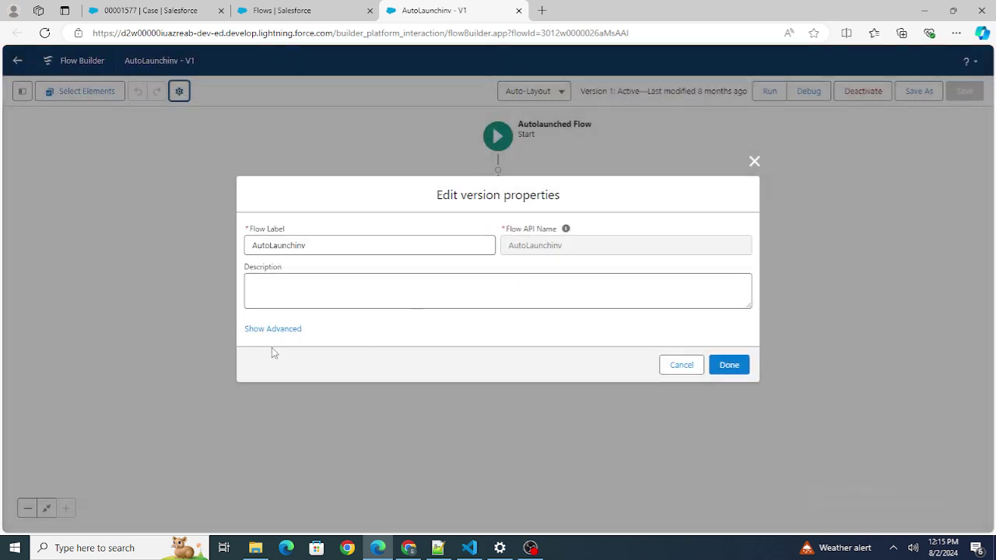
left_click(263, 330)
scroll(449, 333, "down", 3)
scroll(396, 309, "up", 1)
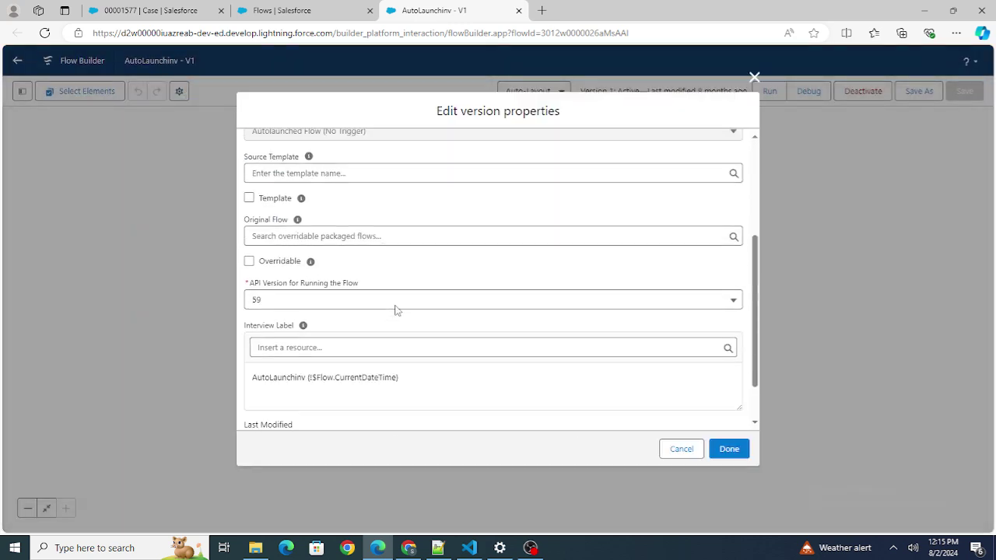
scroll(396, 305, "up", 1)
left_click(280, 192)
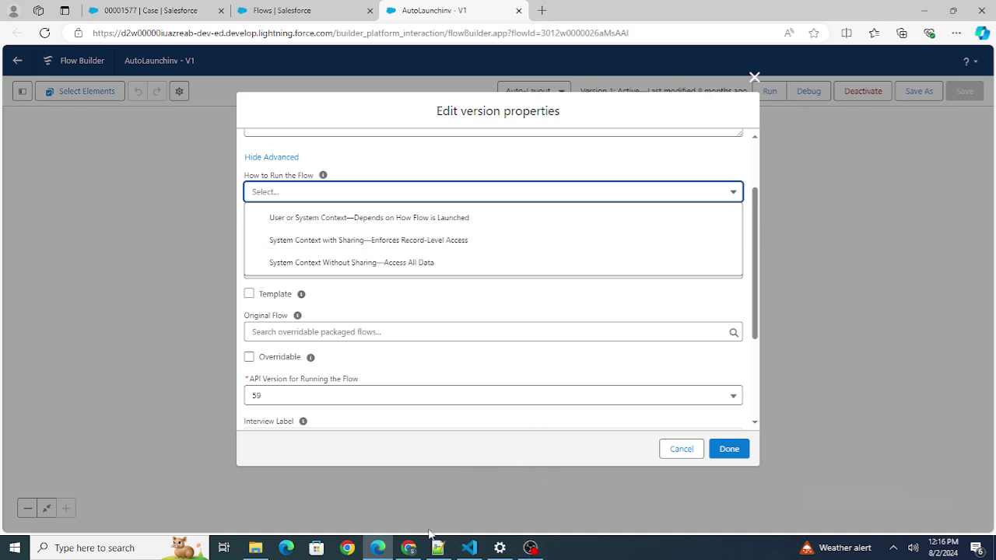
left_click(409, 546)
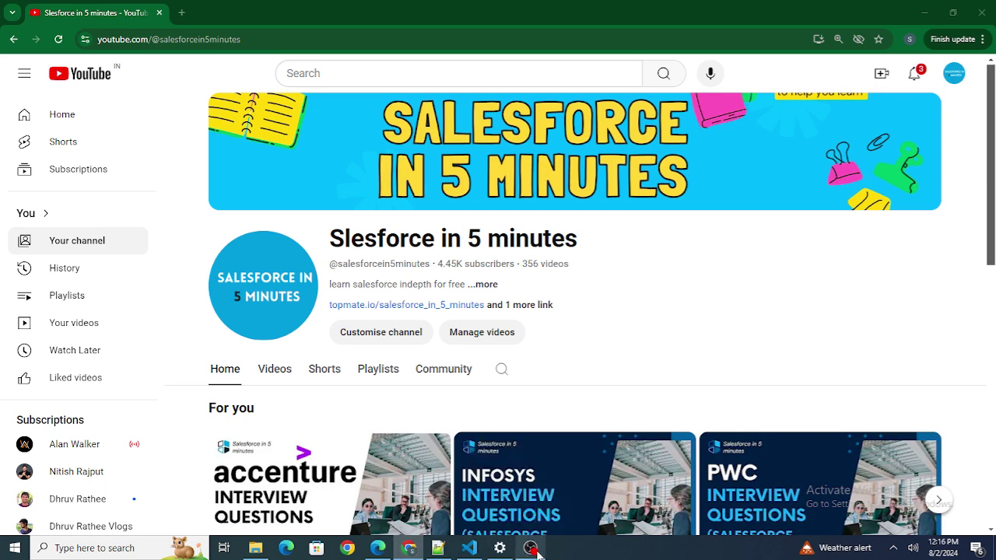
left_click(531, 548)
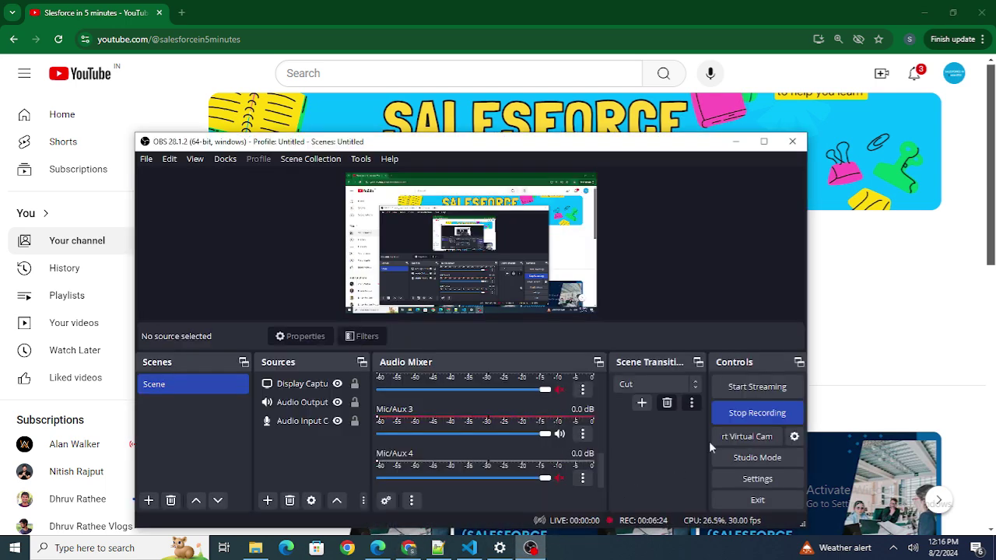